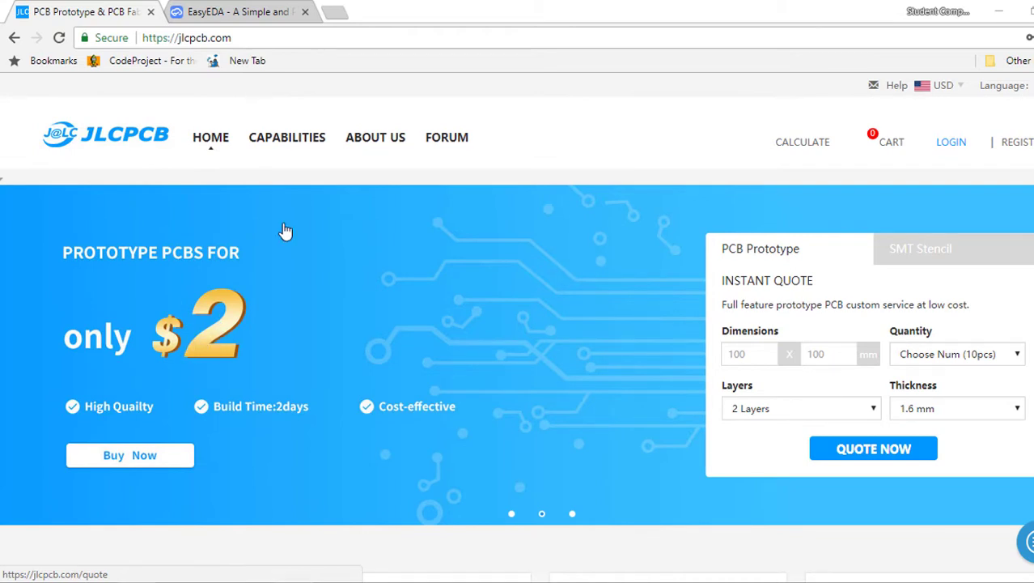
scroll(320, 430, "down", 1)
scroll(321, 430, "up", 1)
scroll(321, 430, "down", 1)
scroll(321, 430, "down", 3)
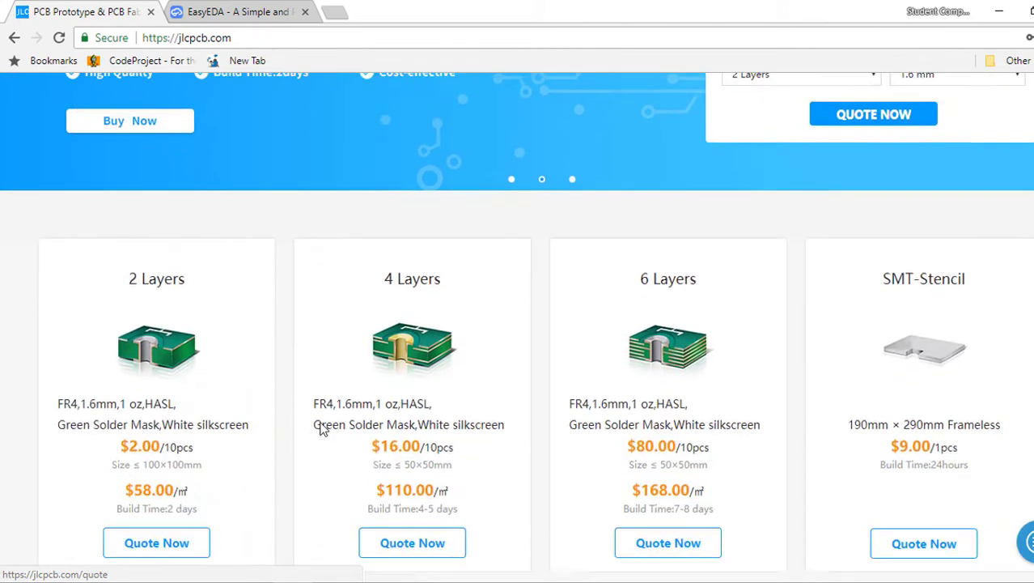
scroll(322, 429, "down", 1)
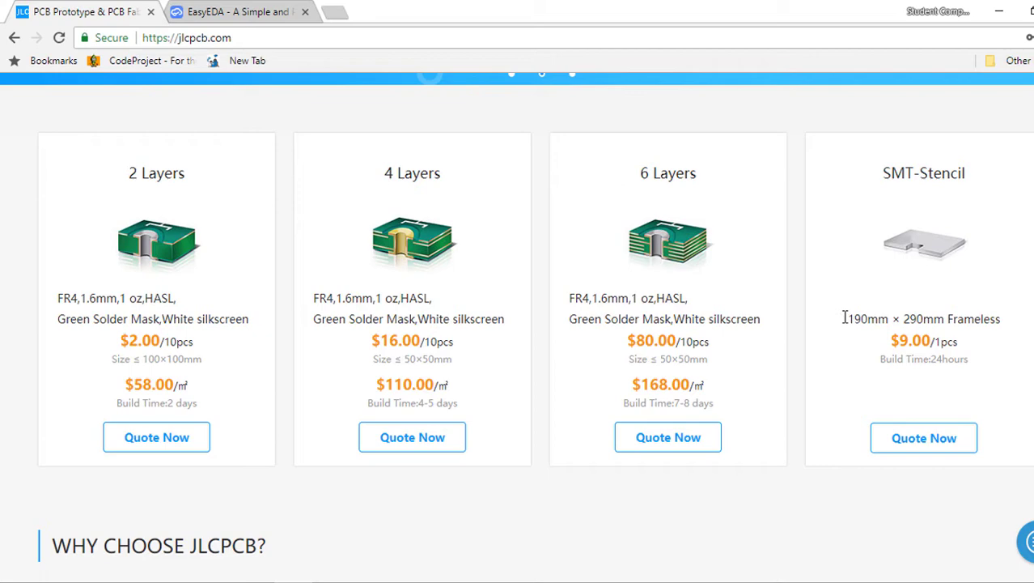
key("F5")
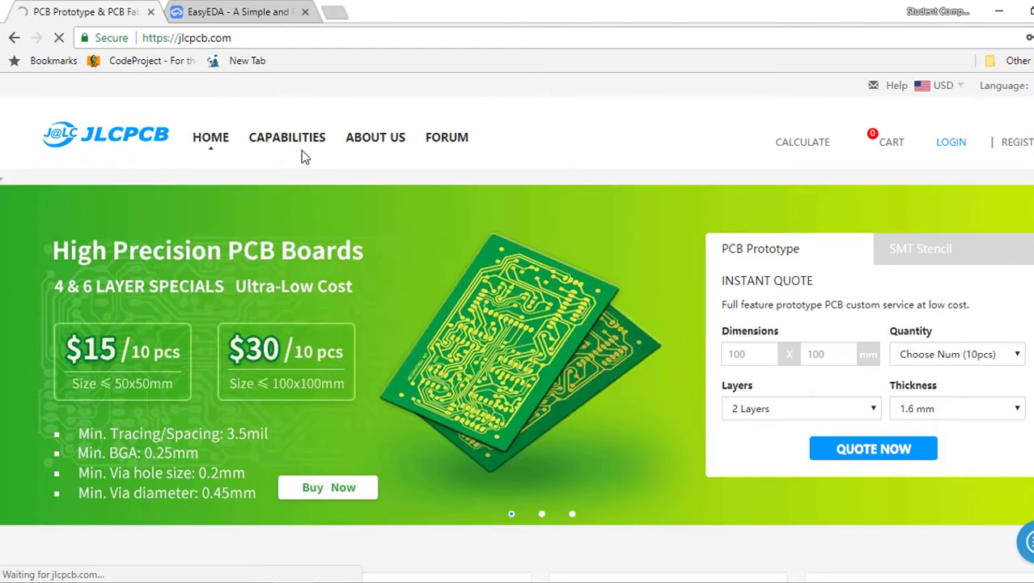
Open CAPABILITIES and scroll to the minimum trace, spacing and via hole size specs
left_click(303, 141)
scroll(178, 252, "down", 2)
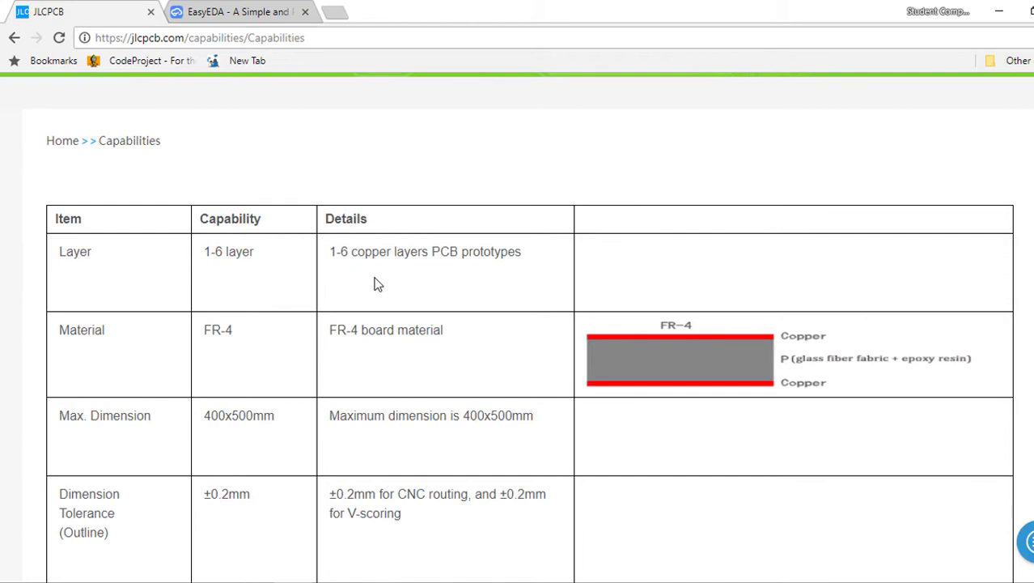
scroll(443, 275, "down", 2)
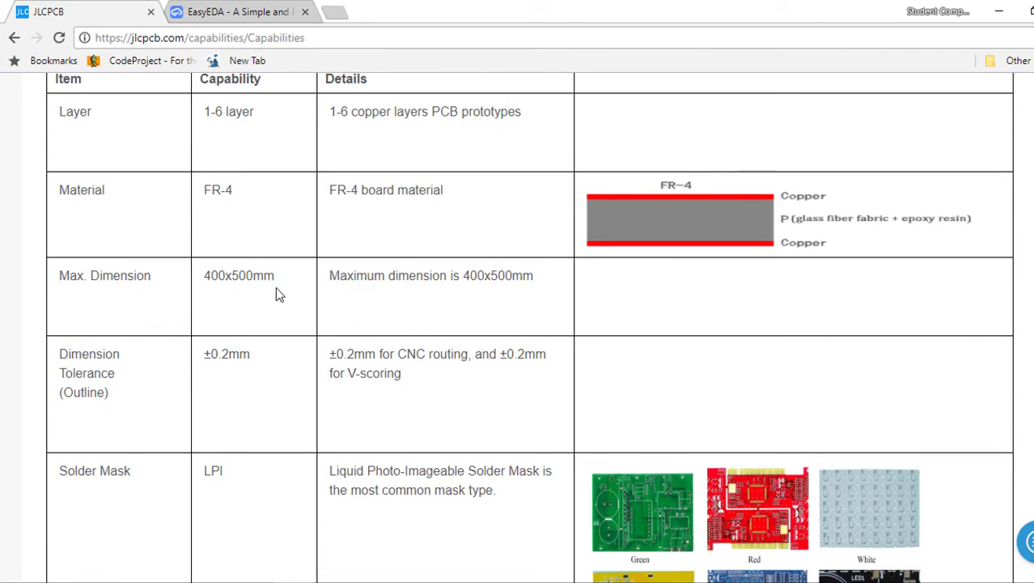
scroll(298, 299, "down", 2)
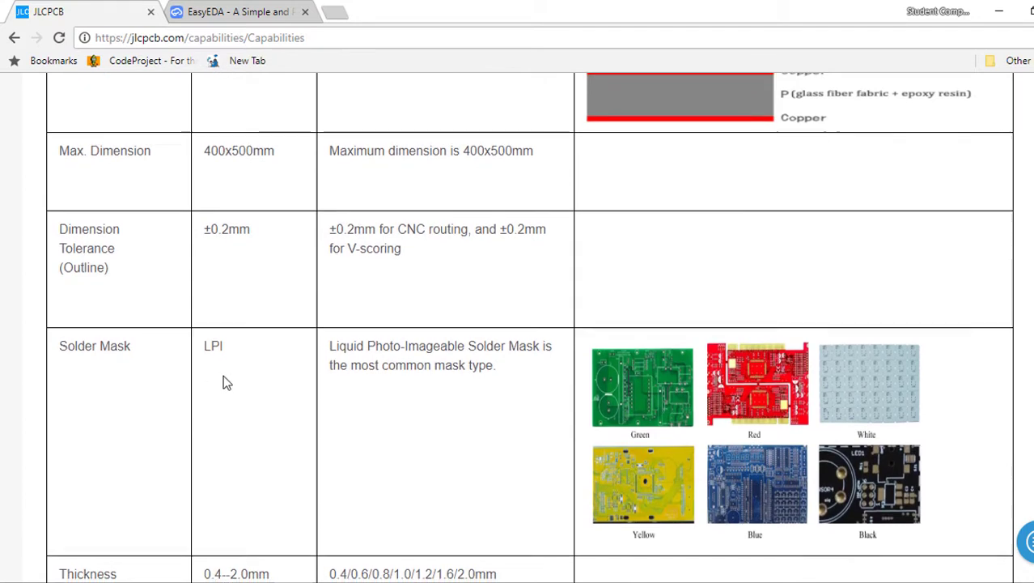
scroll(223, 375, "down", 1)
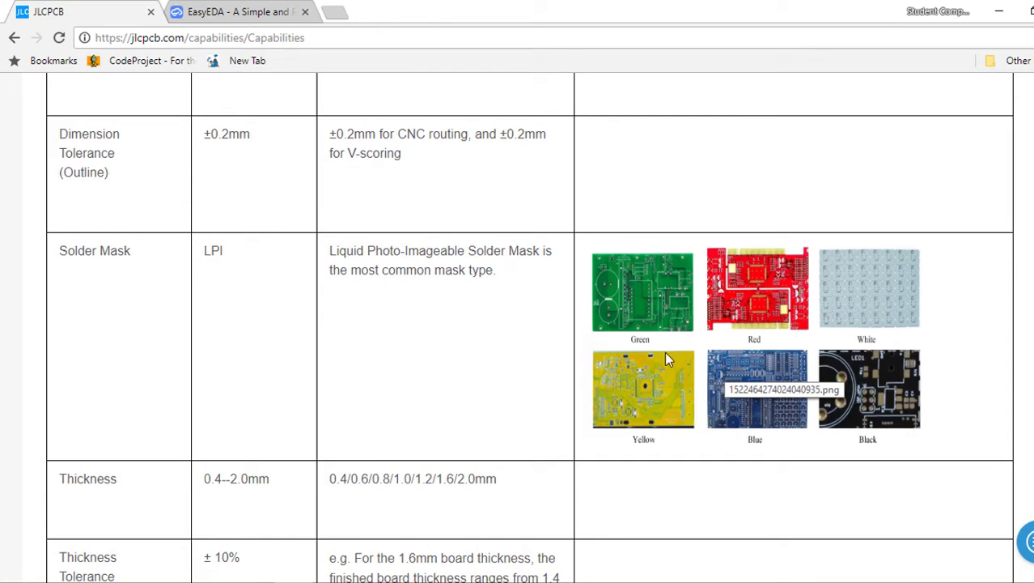
scroll(611, 332, "down", 1)
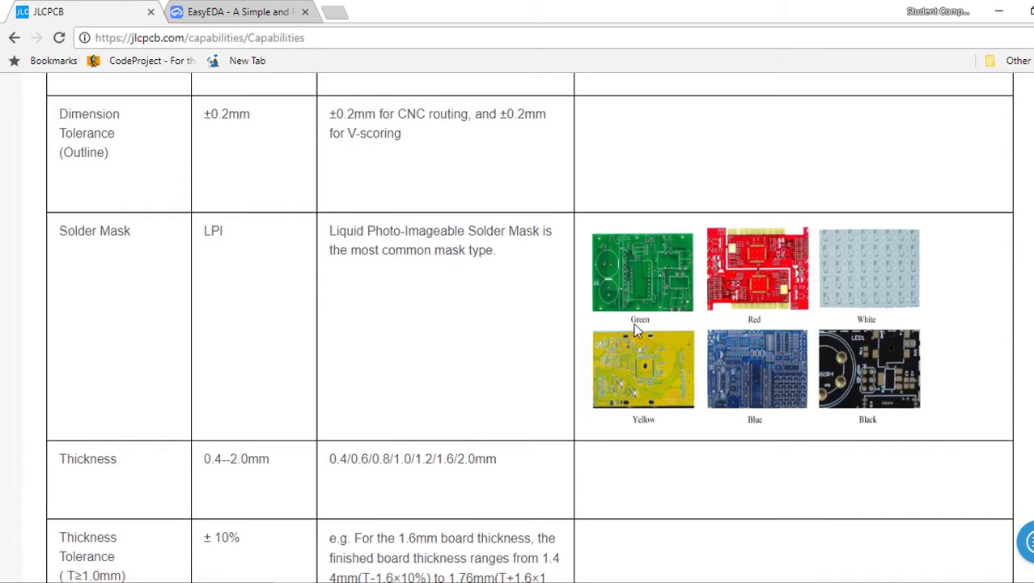
scroll(728, 308, "down", 1)
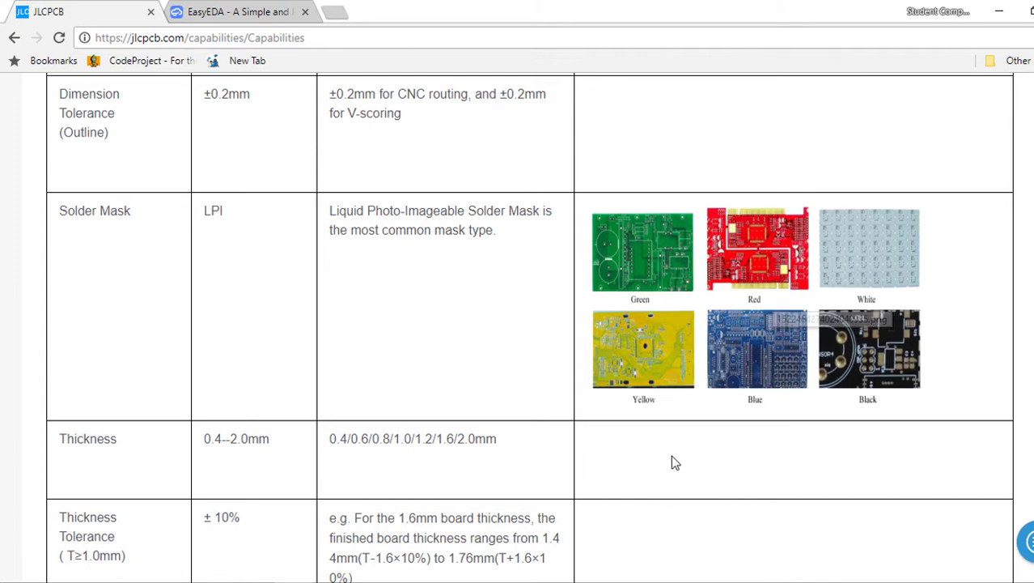
scroll(556, 478, "down", 3)
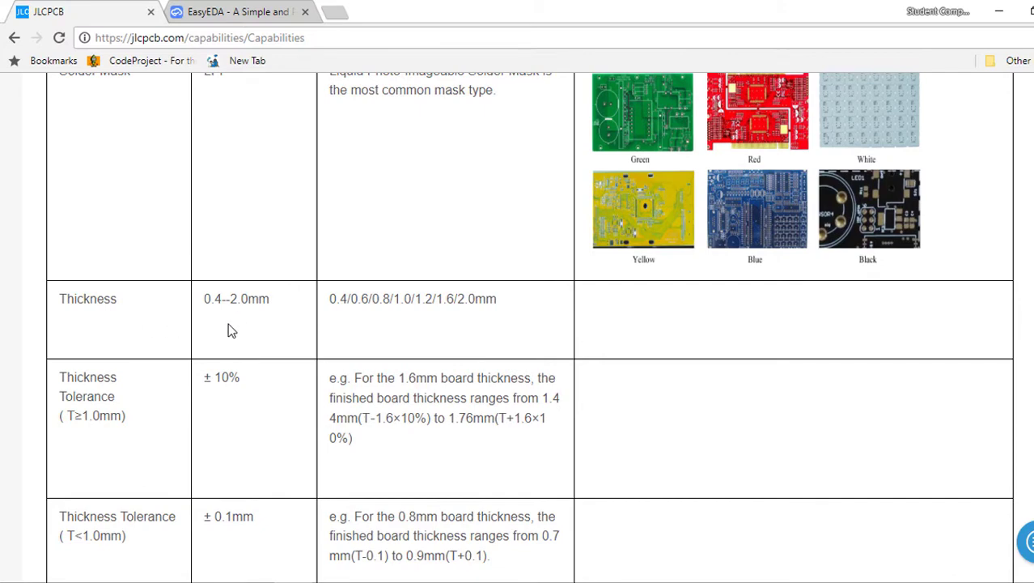
scroll(291, 321, "down", 1)
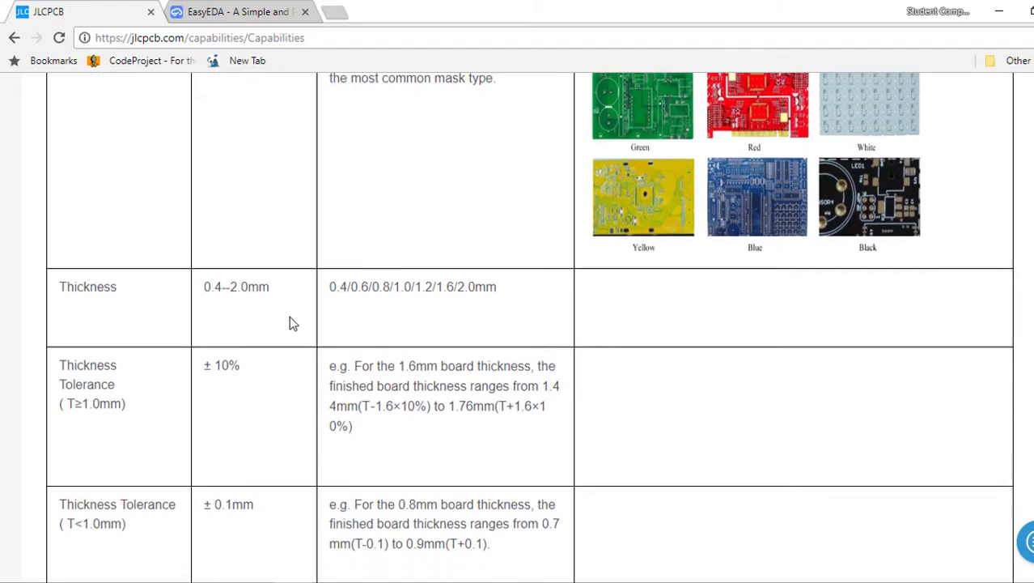
scroll(291, 321, "down", 2)
scroll(290, 321, "down", 1)
scroll(289, 318, "down", 1)
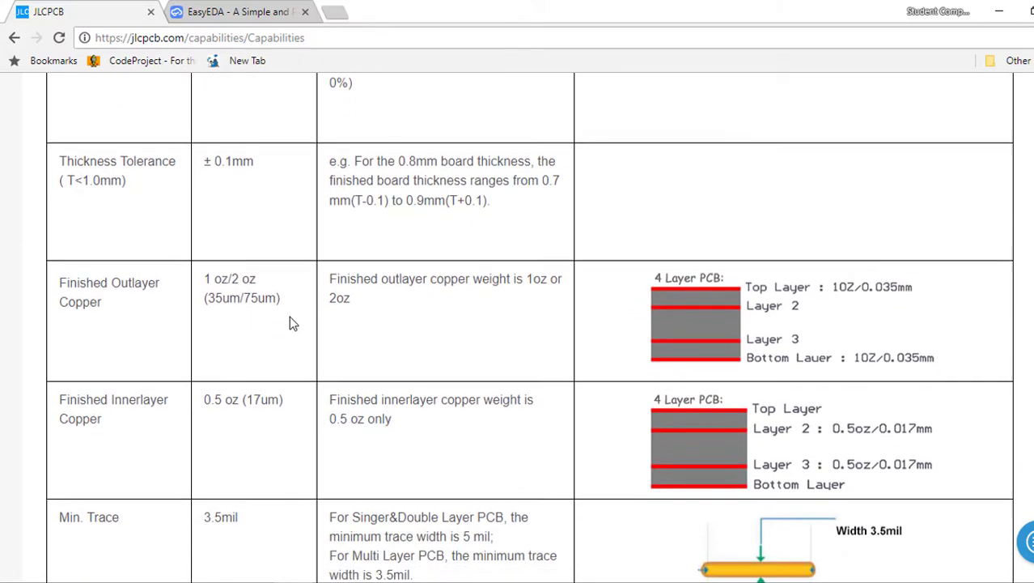
scroll(290, 318, "down", 1)
scroll(290, 317, "down", 2)
scroll(290, 317, "down", 1)
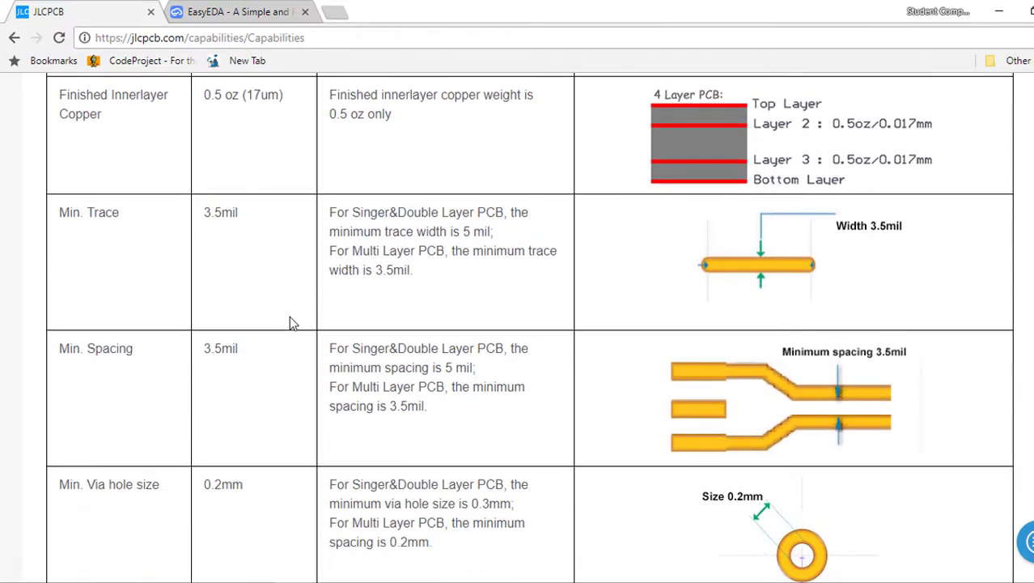
scroll(290, 318, "down", 1)
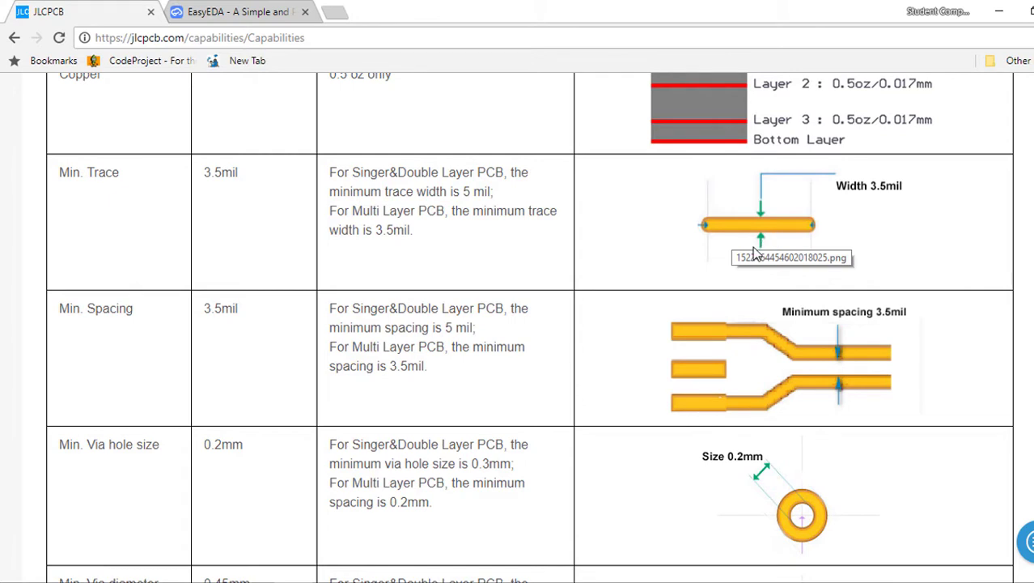
scroll(308, 348, "down", 4)
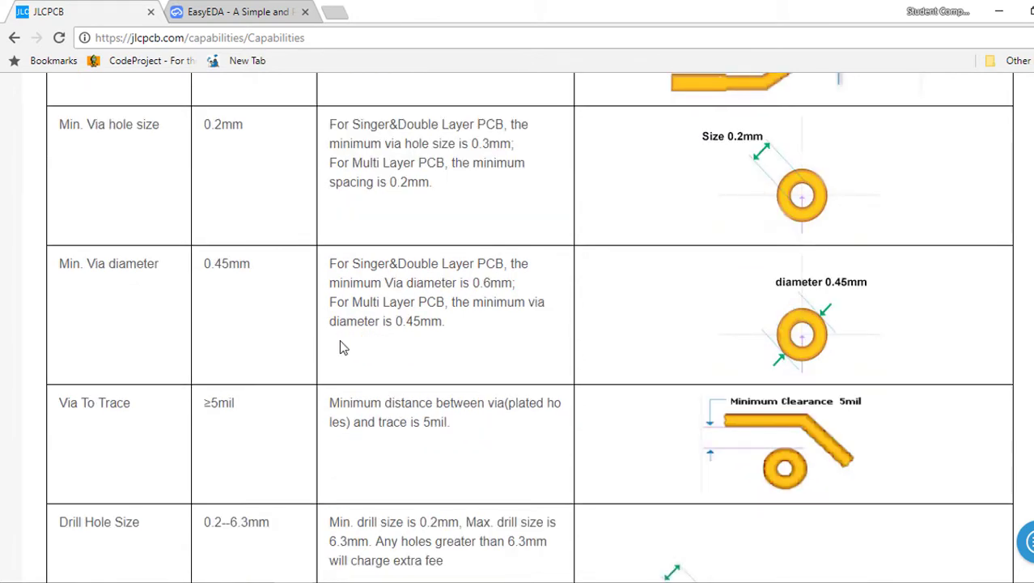
scroll(372, 340, "down", 1)
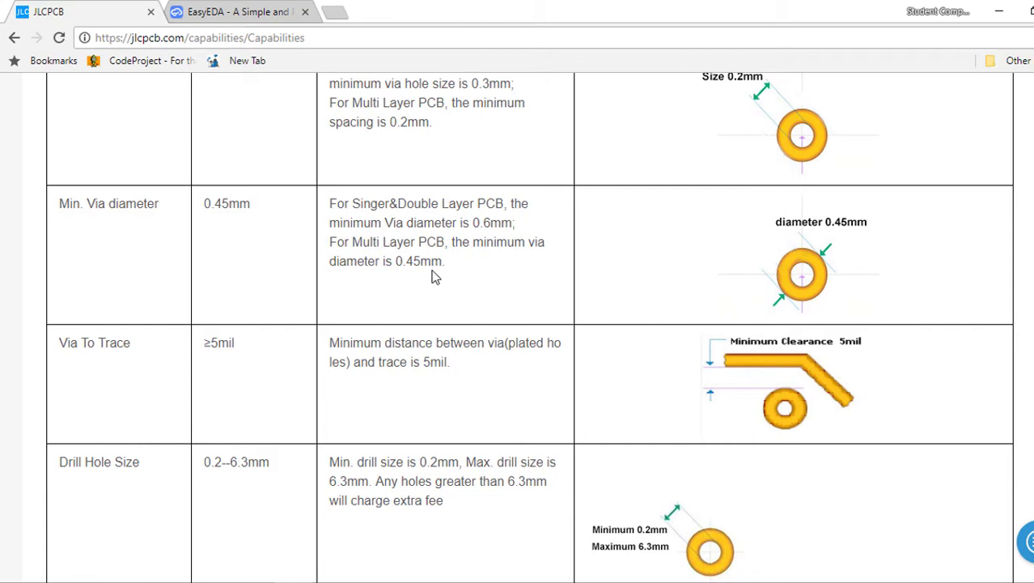
scroll(446, 280, "down", 2)
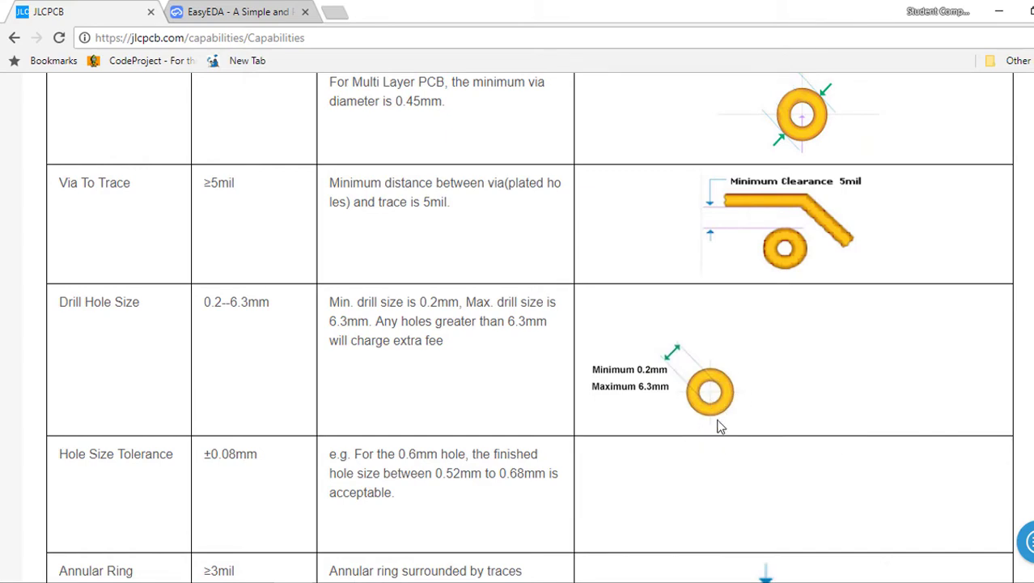
scroll(477, 328, "down", 5)
scroll(476, 328, "up", 6)
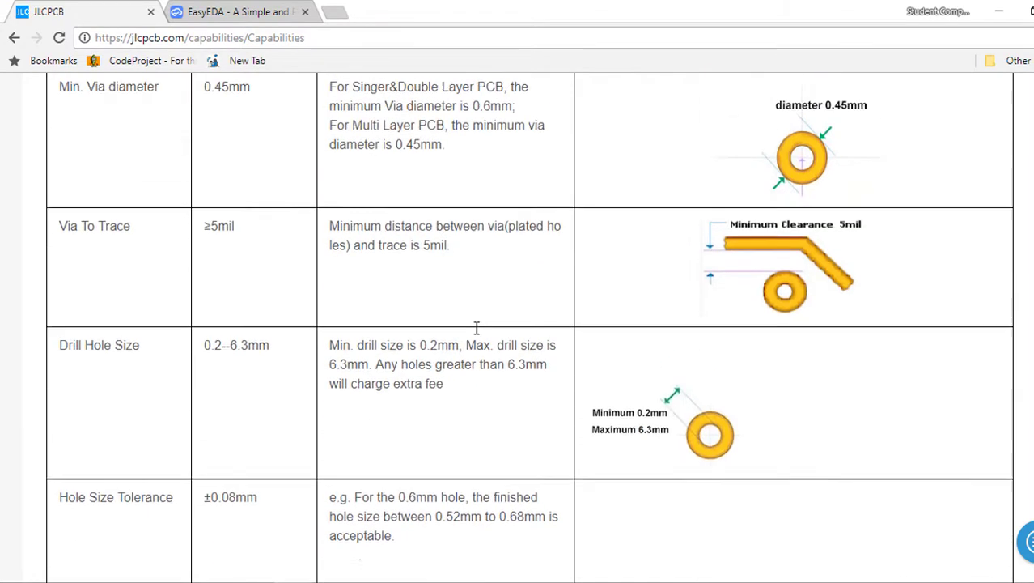
scroll(261, 289, "down", 2)
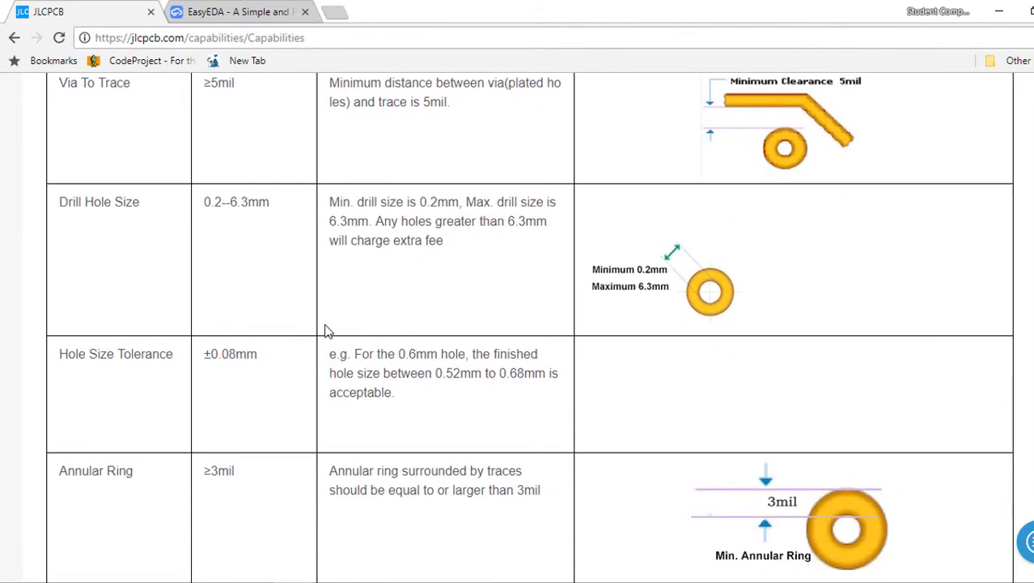
scroll(327, 332, "down", 1)
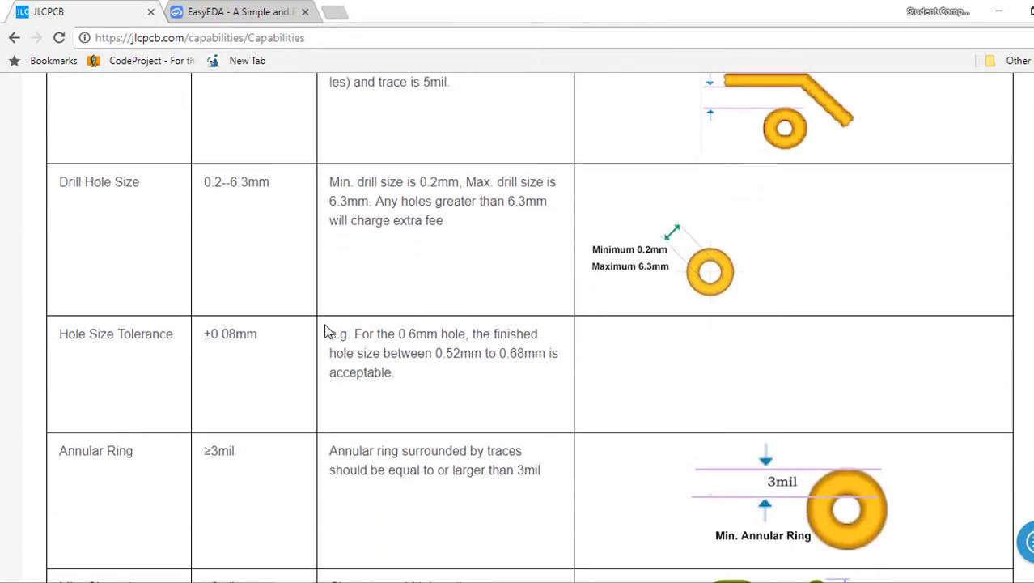
scroll(328, 332, "down", 2)
scroll(328, 332, "down", 4)
scroll(328, 332, "down", 4)
scroll(327, 332, "down", 3)
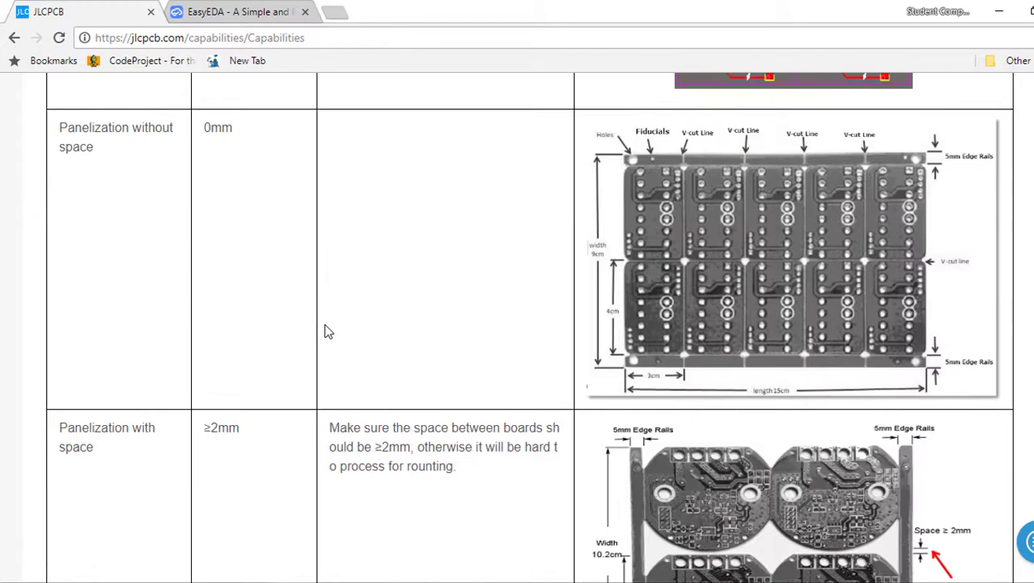
scroll(328, 332, "down", 3)
scroll(327, 331, "down", 5)
scroll(744, 335, "down", 5)
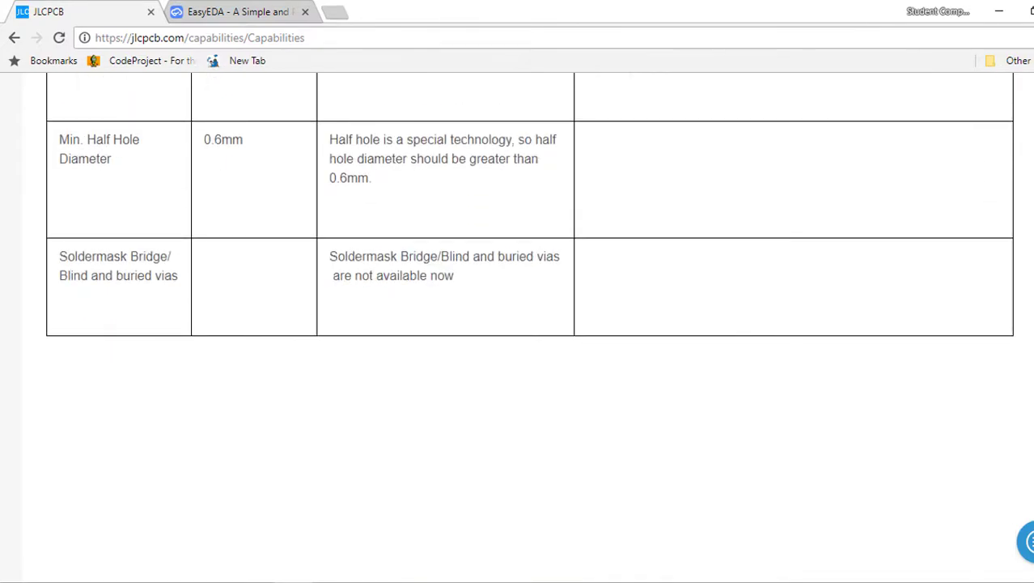
scroll(743, 335, "up", 5)
scroll(744, 335, "up", 5)
scroll(744, 335, "up", 5)
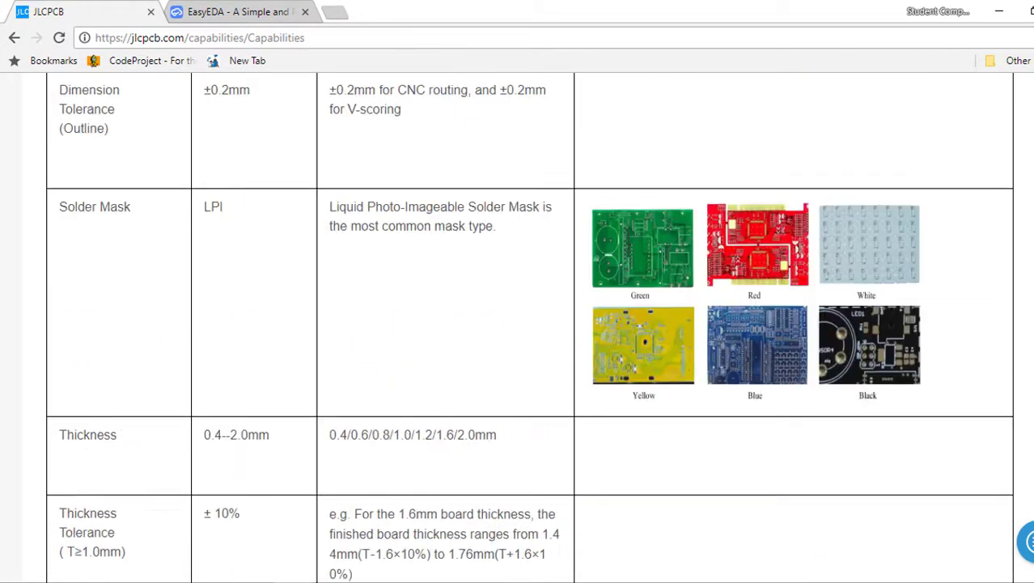
scroll(744, 335, "up", 5)
scroll(518, 485, "up", 2)
scroll(518, 486, "up", 1)
scroll(528, 524, "down", 1)
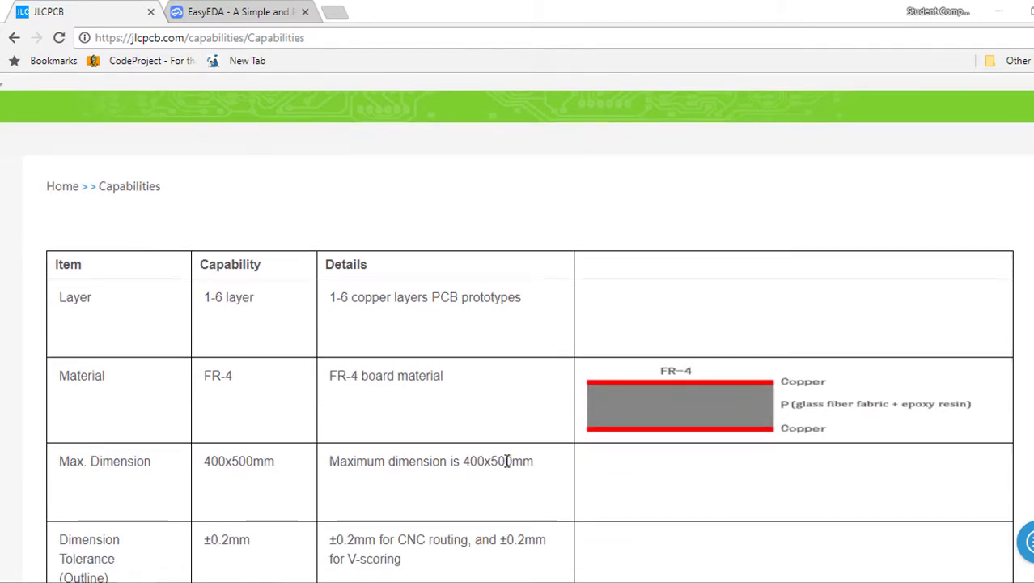
scroll(507, 460, "up", 1)
Open the support chat form, then return to the JLCPCB home page's Instant Quote box
scroll(507, 460, "up", 1)
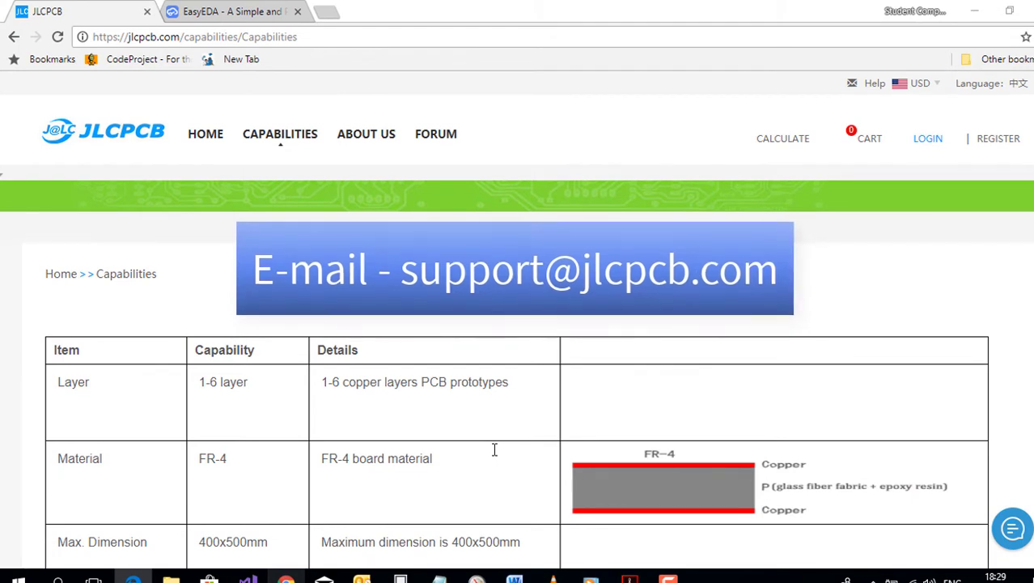
left_click(1014, 530)
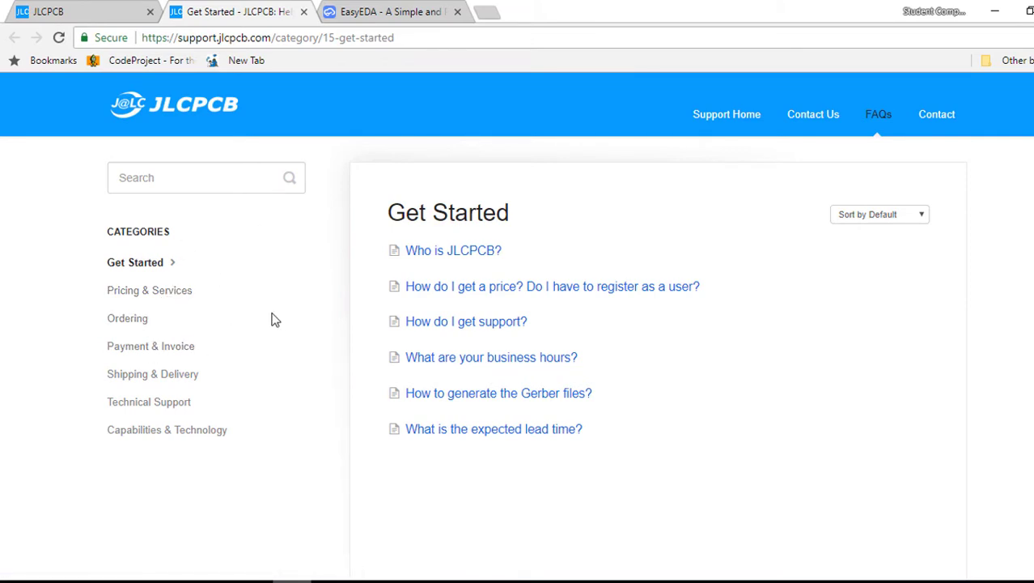
key("ctrl+shift+Tab")
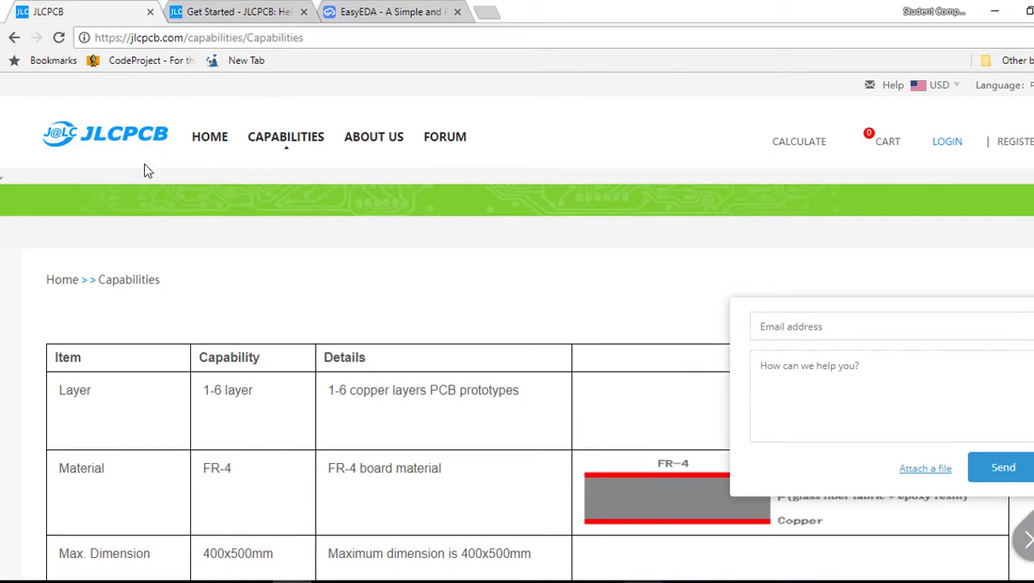
left_click(166, 136)
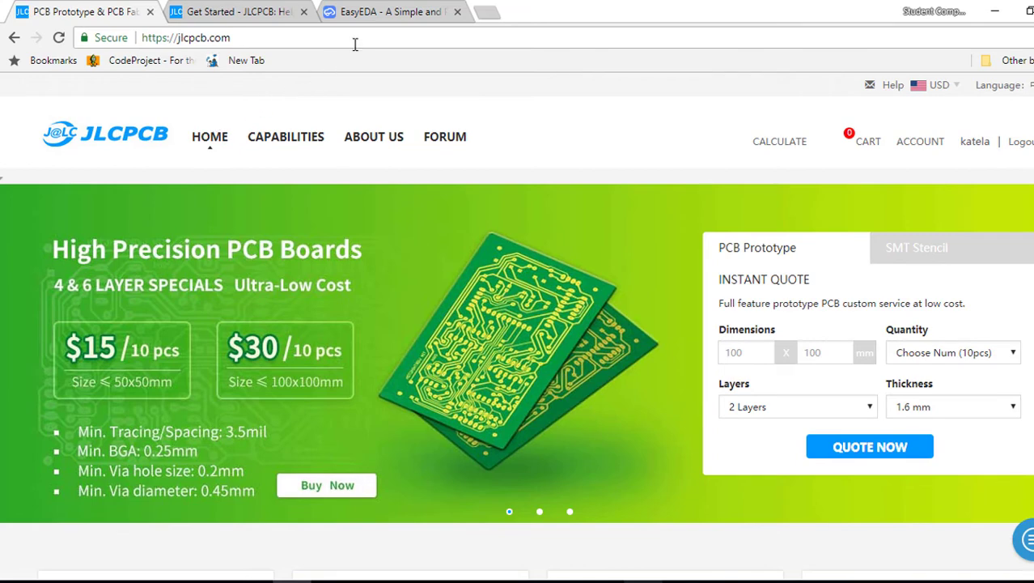
Bring up the Relay1 Module PCB in EasyEDA and open and close the Edit menu
left_click(381, 12)
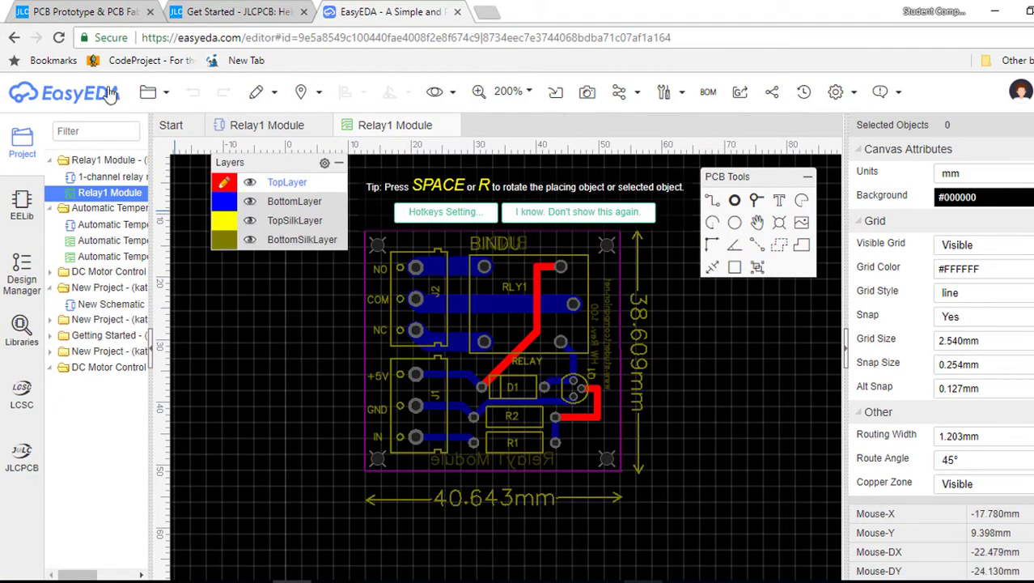
left_click(274, 92)
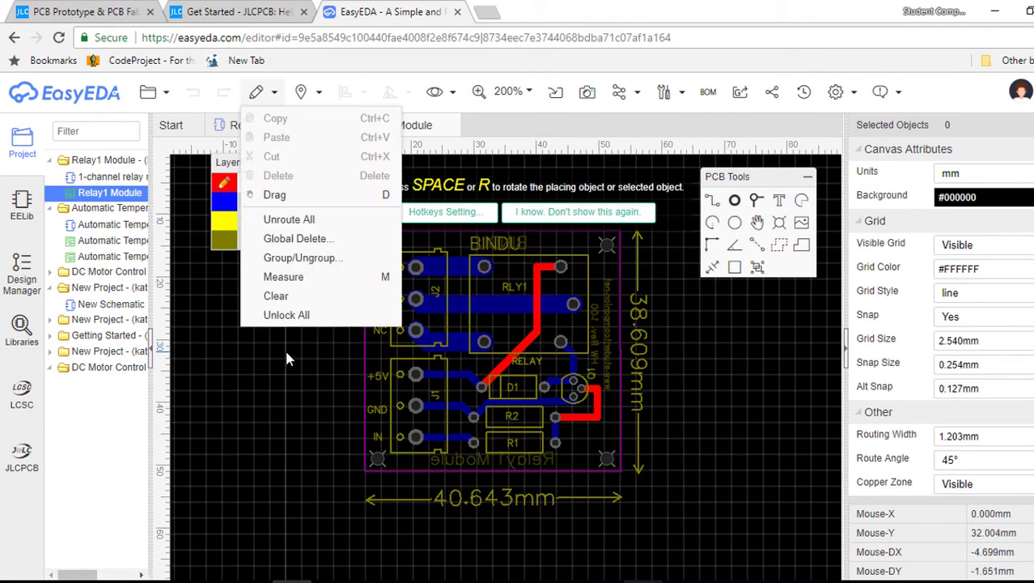
left_click(286, 357)
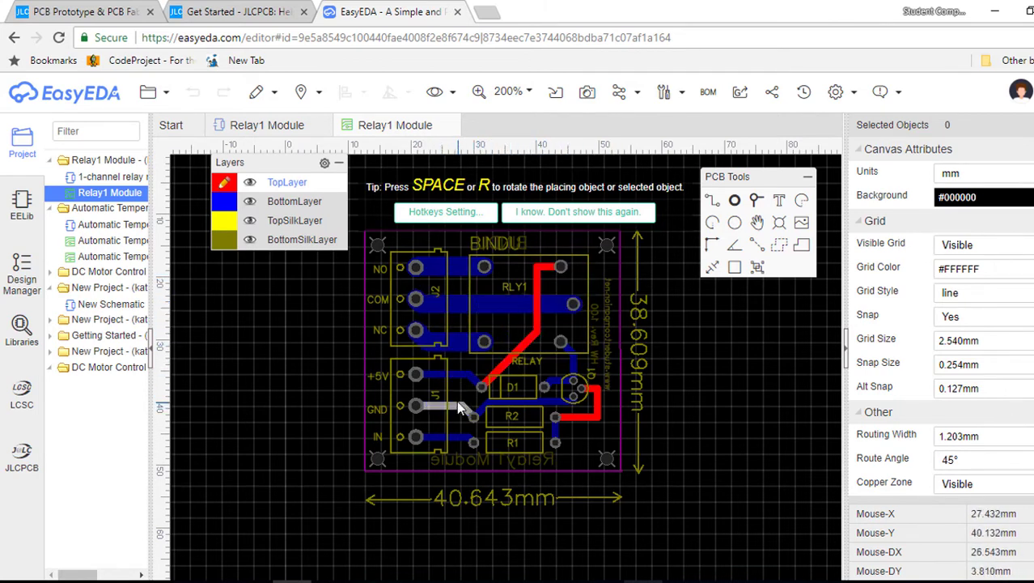
Toggle TopSilkLayer and BottomSilkLayer visibility off and on, leaving both visible
left_click(251, 224)
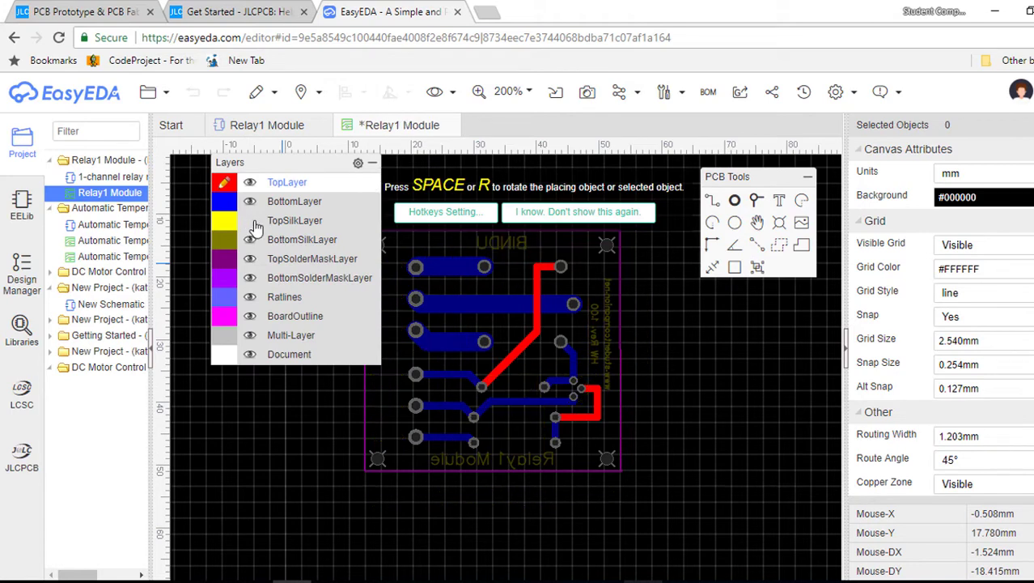
left_click(255, 226)
left_click(253, 224)
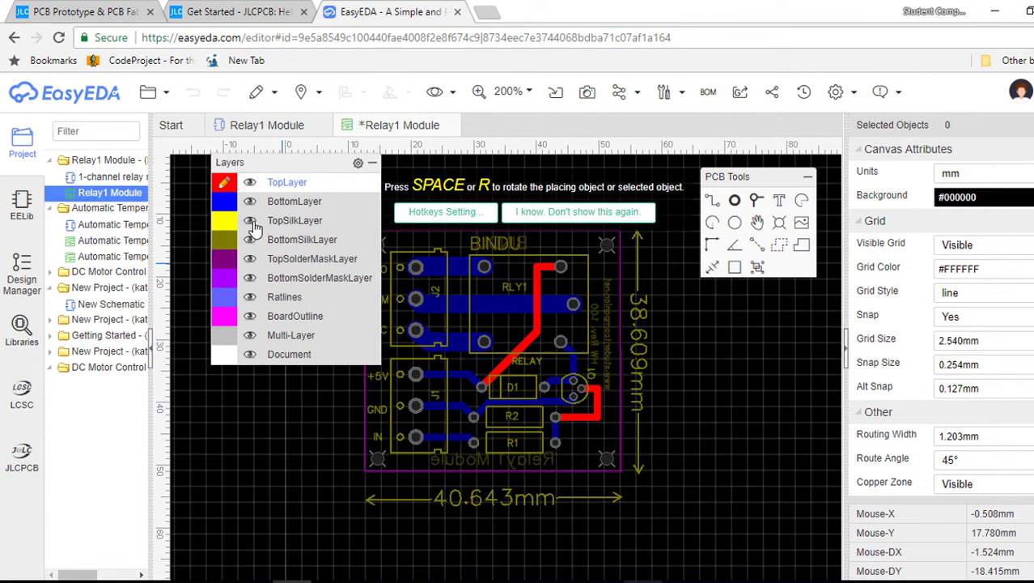
left_click(251, 224)
left_click(252, 243)
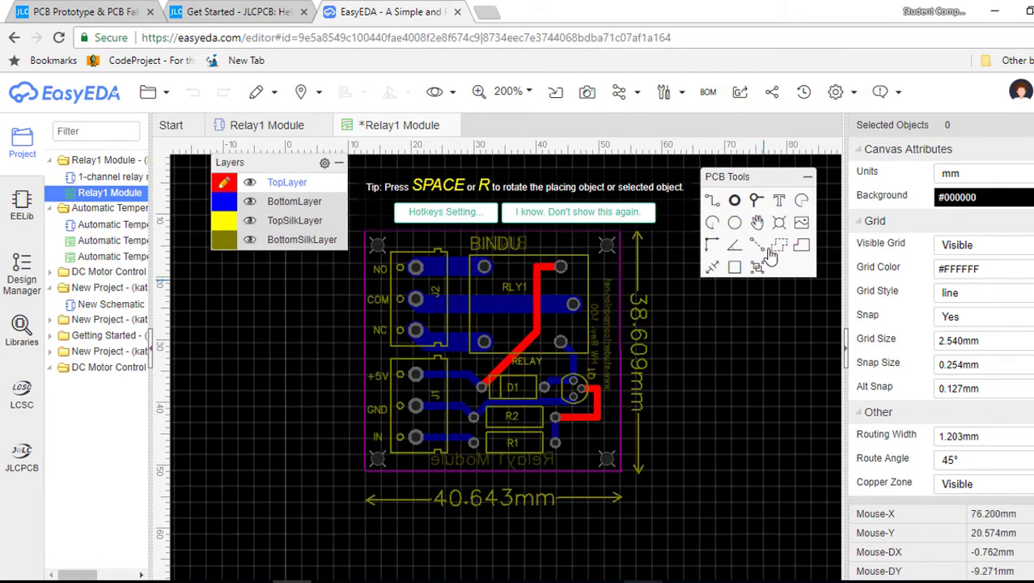
Save the relay board design after the save-first warning from Generate Gerber
left_click(742, 94)
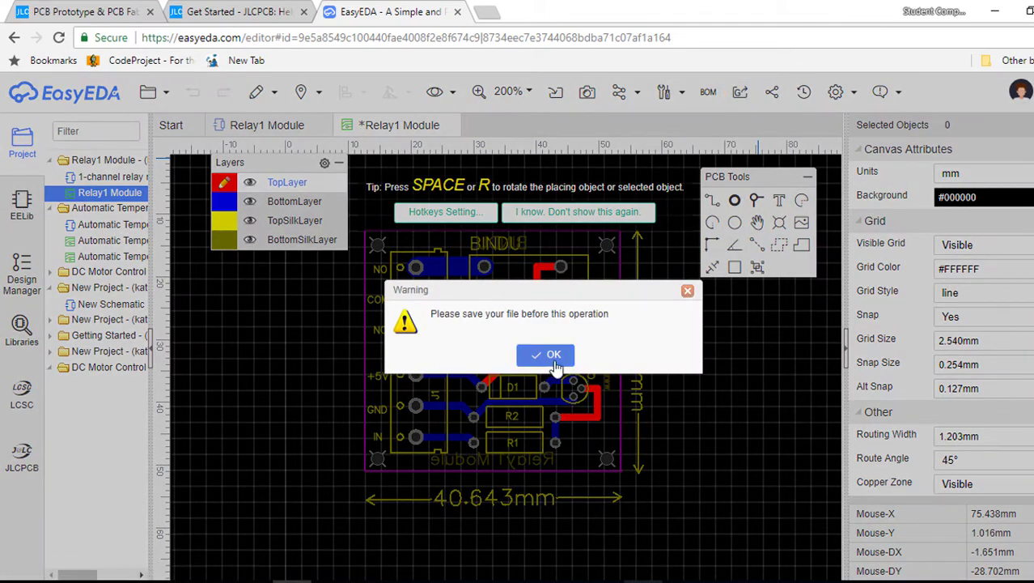
left_click(552, 357)
left_click(148, 92)
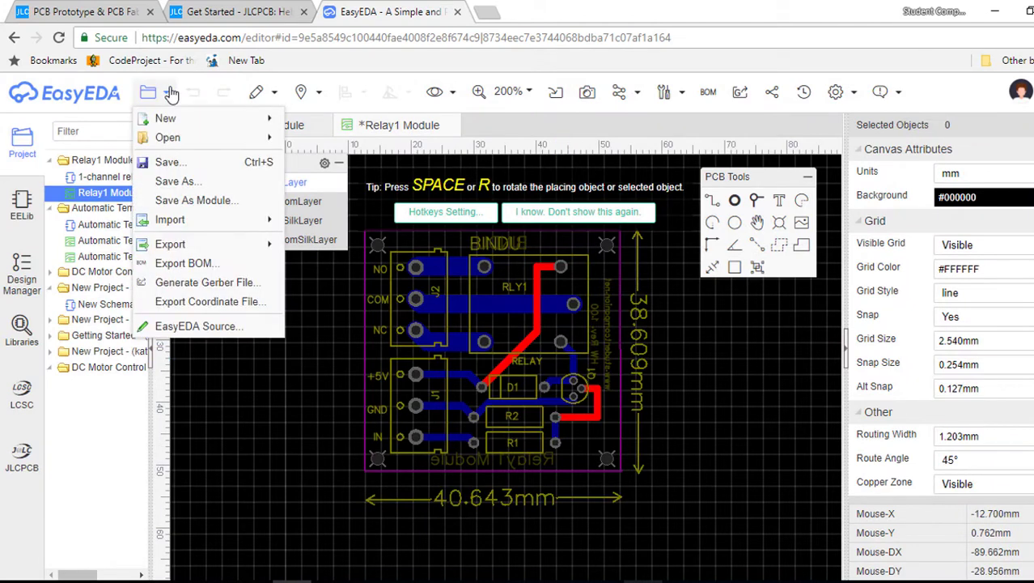
left_click(169, 163)
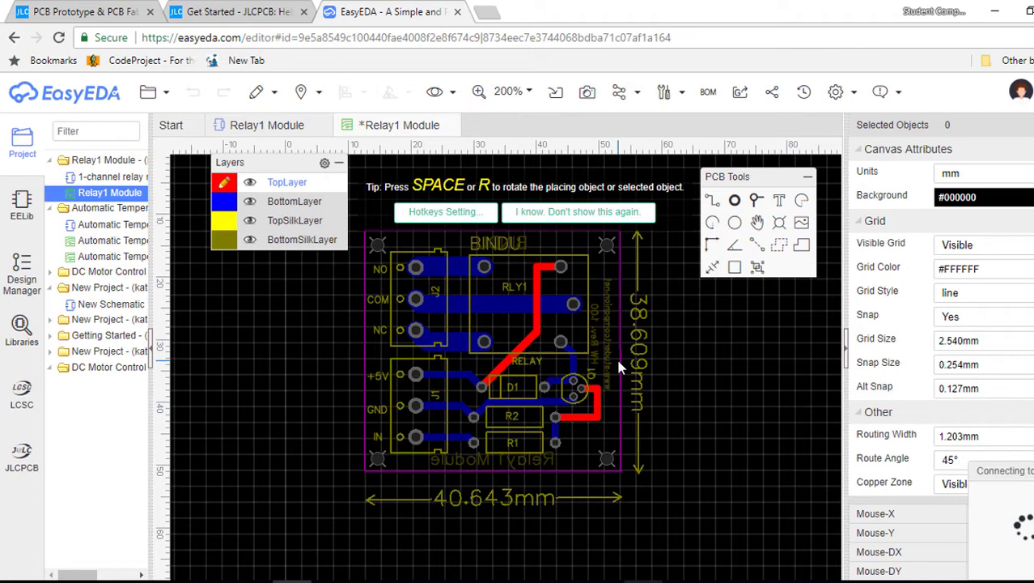
Generate and download the Relay1 Module Gerber zip, then return to the JLCPCB tab
left_click(741, 91)
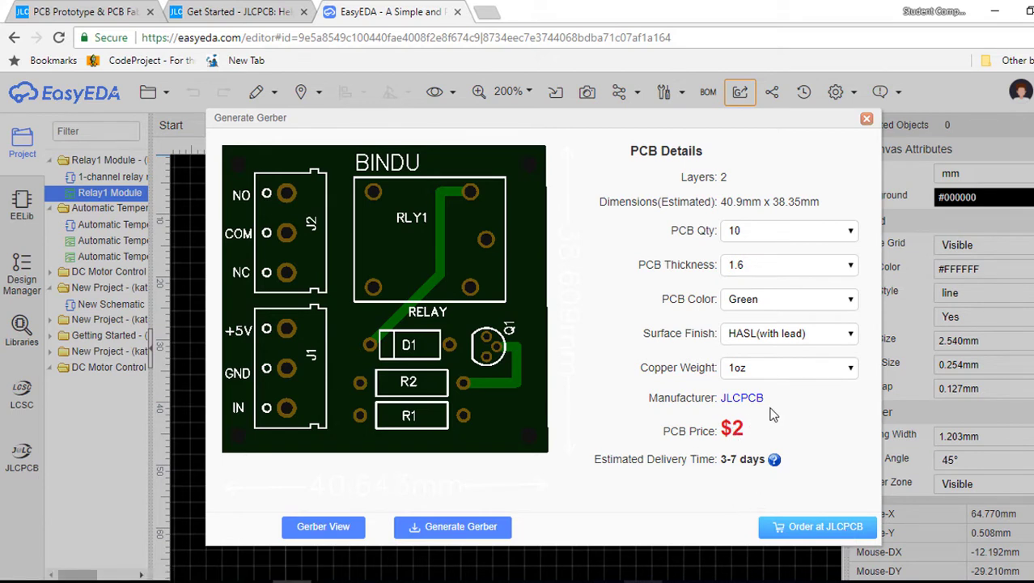
left_click(478, 528)
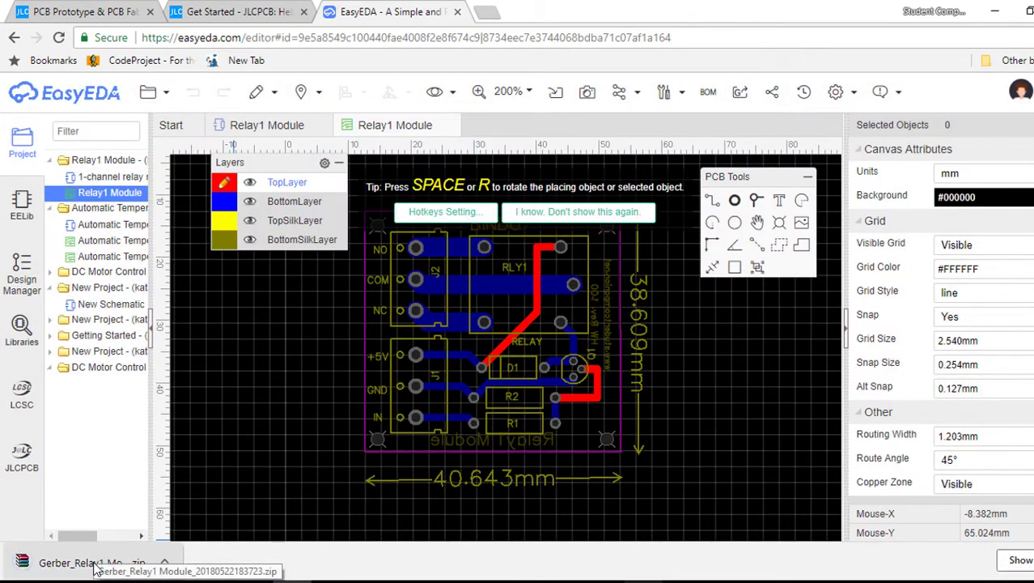
left_click(81, 11)
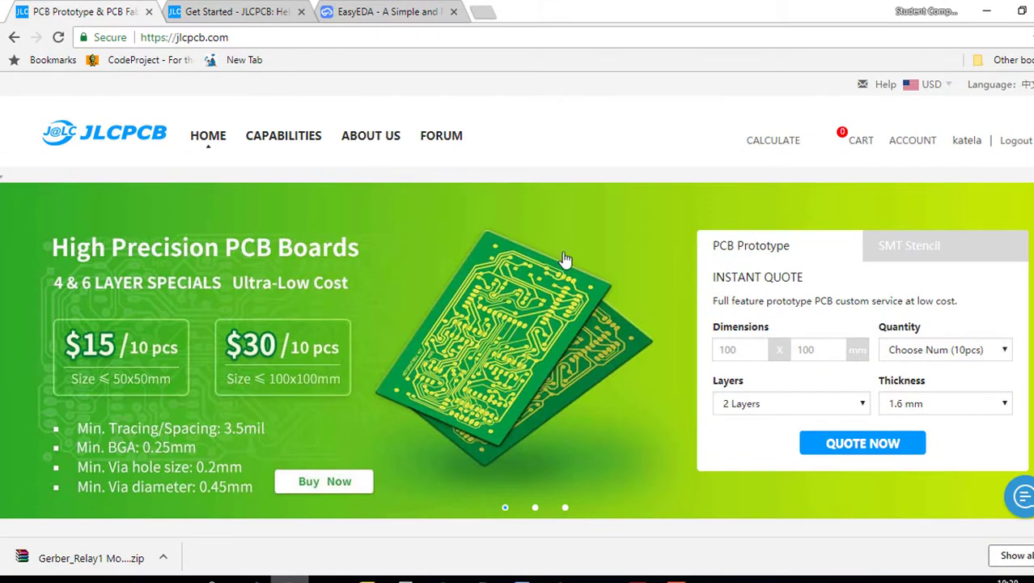
Start a new quote and upload the Gerber_Relay1 Module zip, detected as 2-layer 38x41 mm
left_click(863, 447)
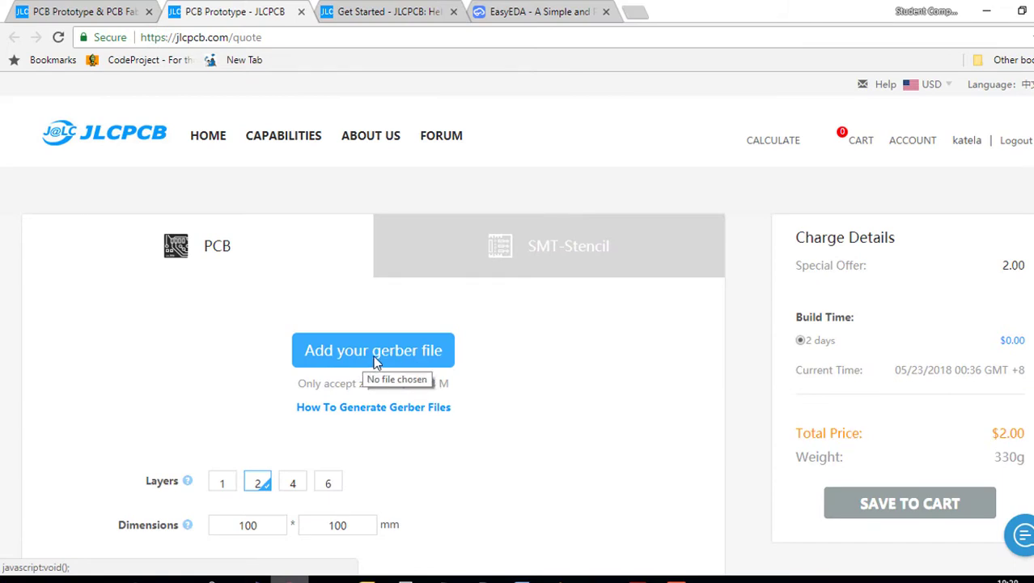
left_click(375, 360)
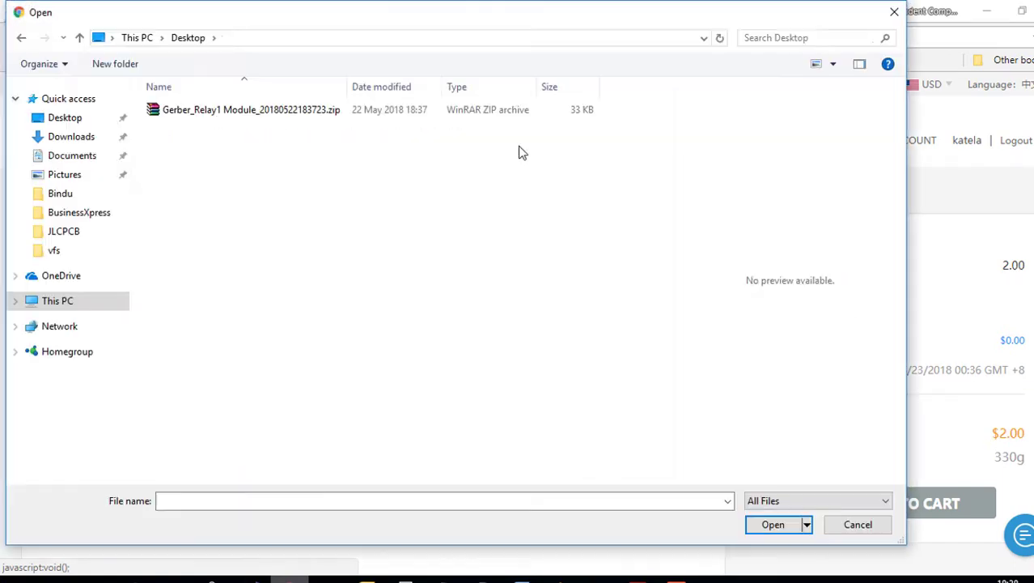
left_click(216, 119)
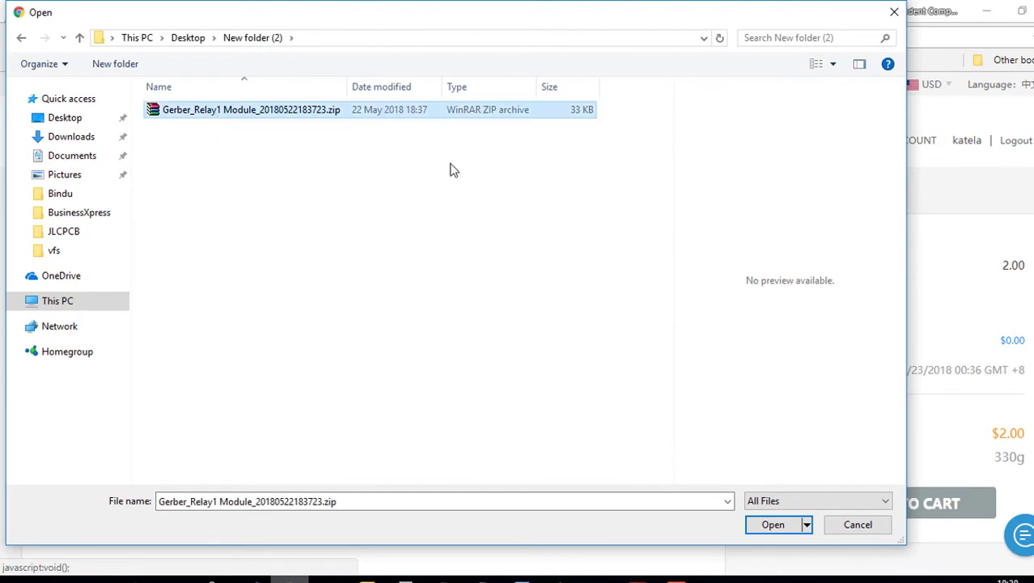
left_click(762, 527)
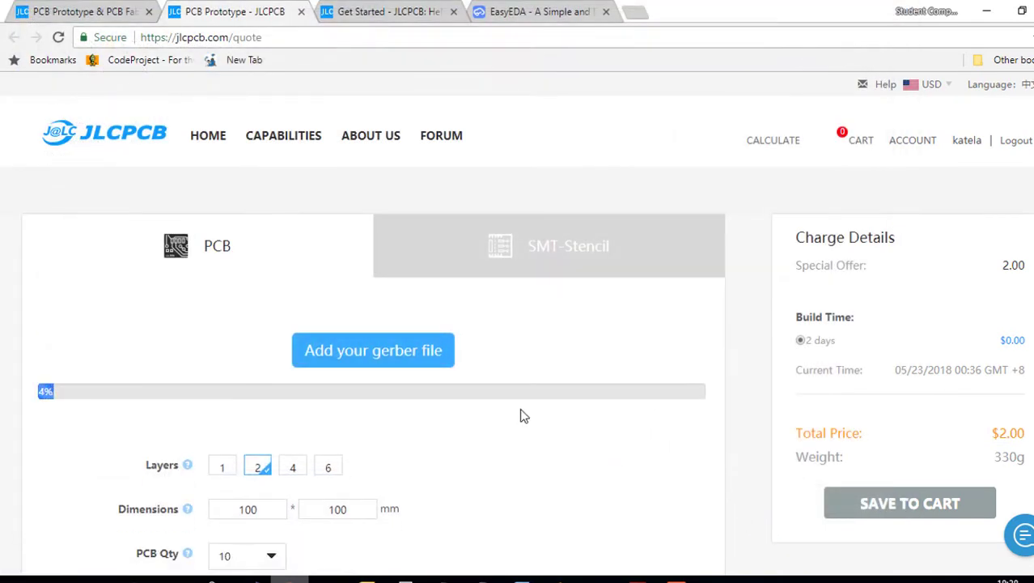
scroll(621, 491, "down", 1)
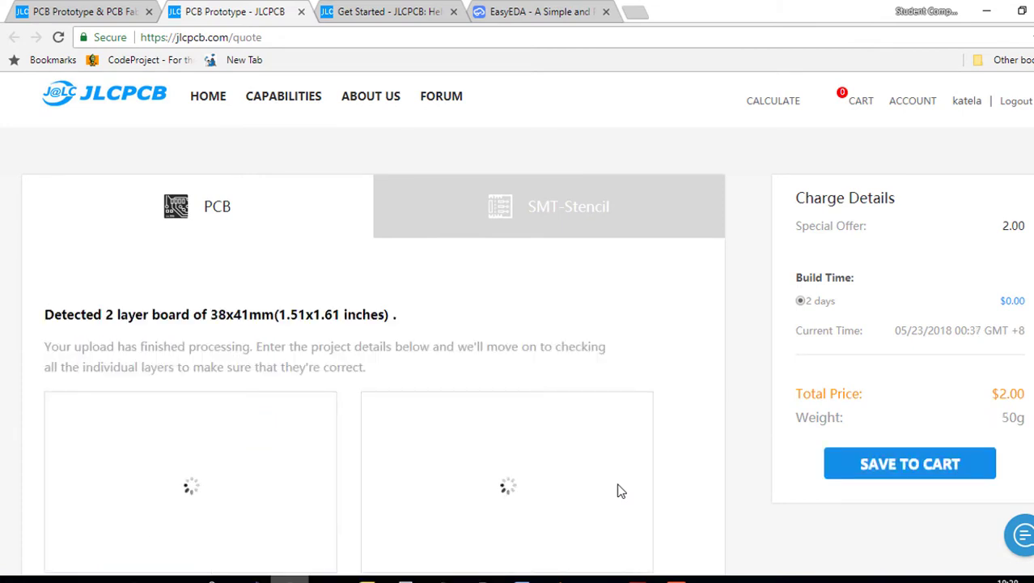
scroll(621, 492, "down", 1)
scroll(620, 491, "down", 1)
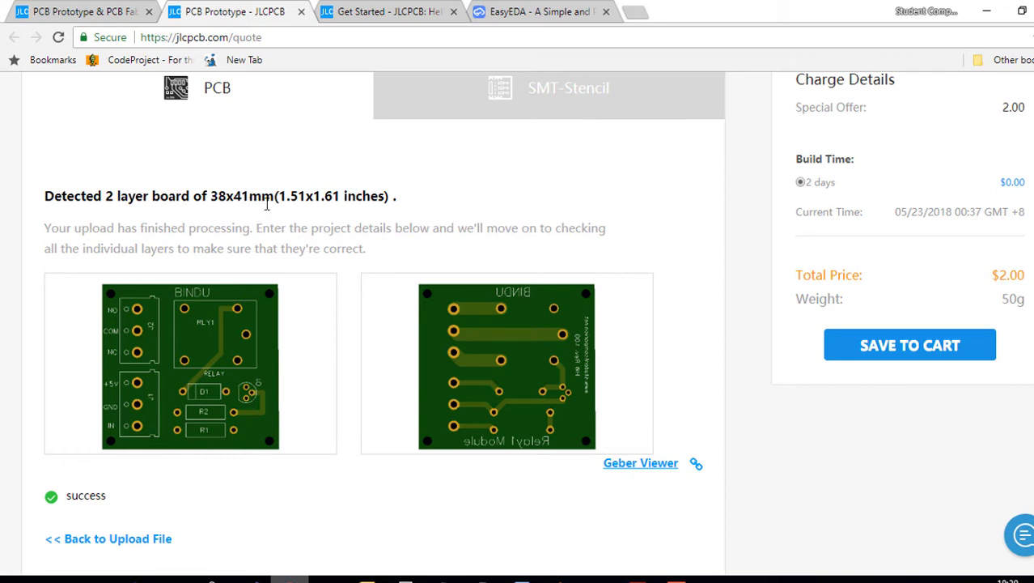
Scroll the quote page to the Gerber Viewer link under the board previews
scroll(272, 203, "down", 1)
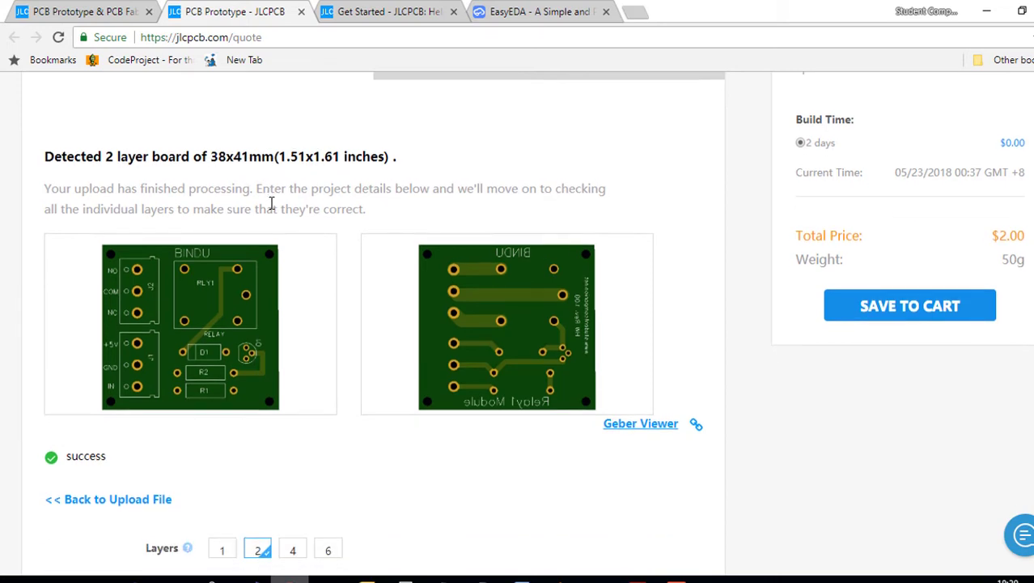
scroll(271, 203, "down", 2)
scroll(643, 414, "up", 2)
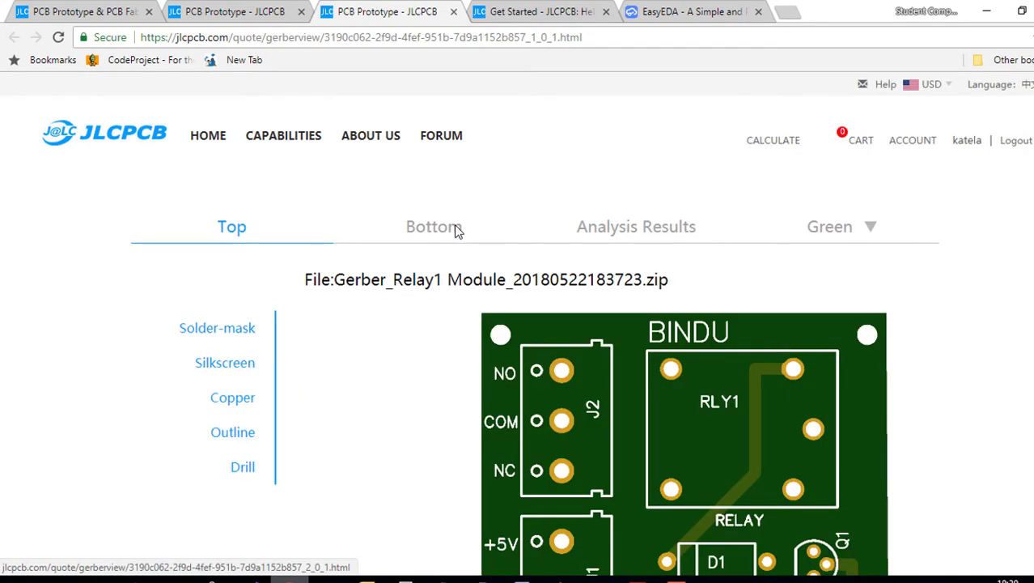
Inspect the board's bottom side in the Gerber viewer with the solder-mask layer hidden
scroll(458, 308, "down", 2)
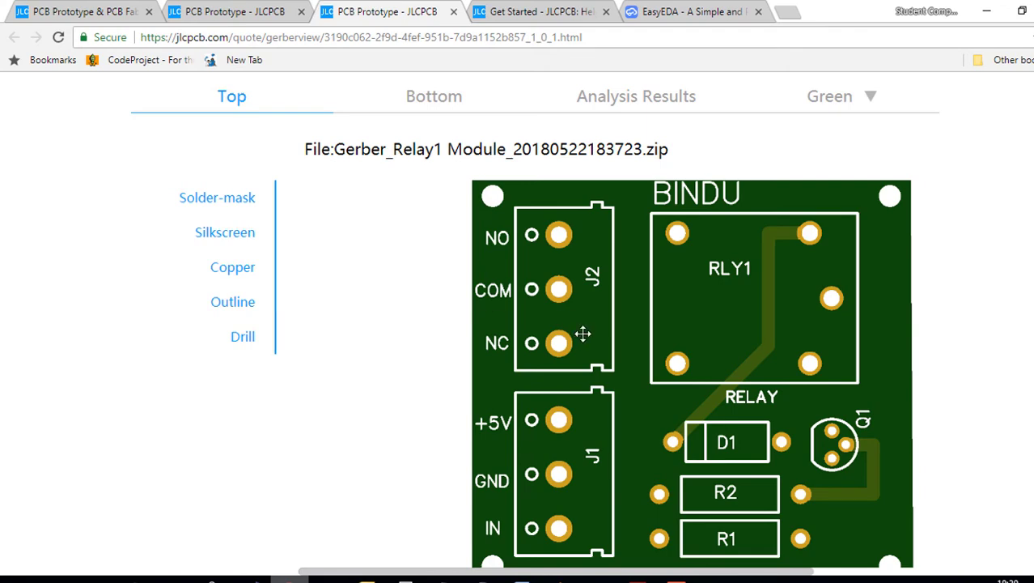
scroll(571, 340, "up", 2)
scroll(562, 334, "up", 2)
scroll(562, 334, "down", 3)
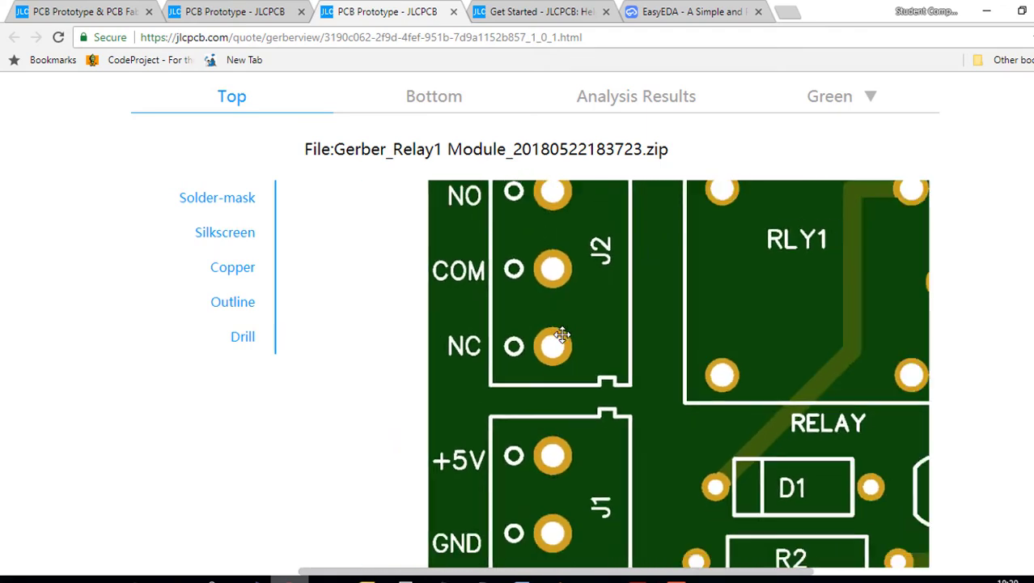
scroll(562, 336, "down", 1)
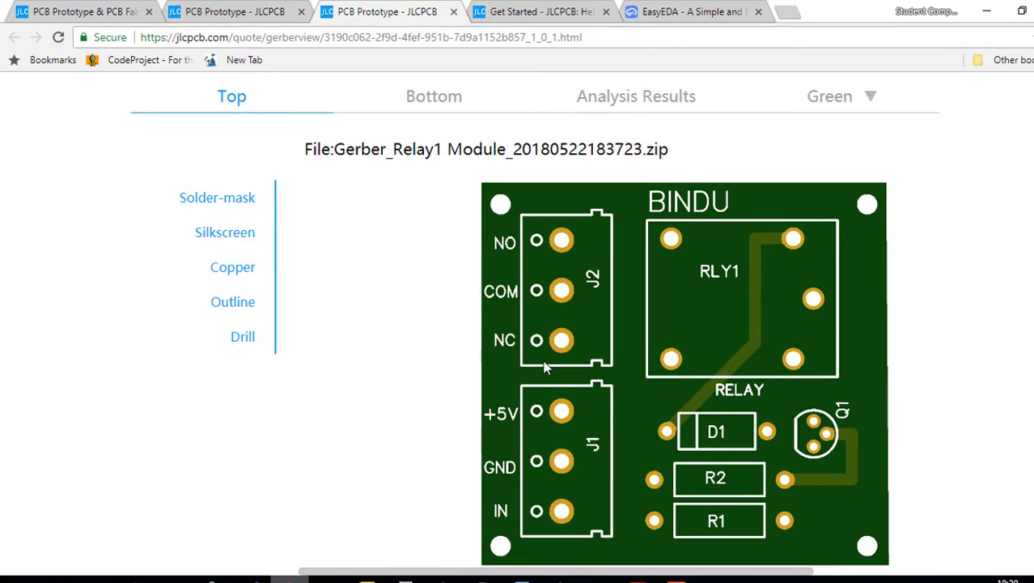
left_click(443, 108)
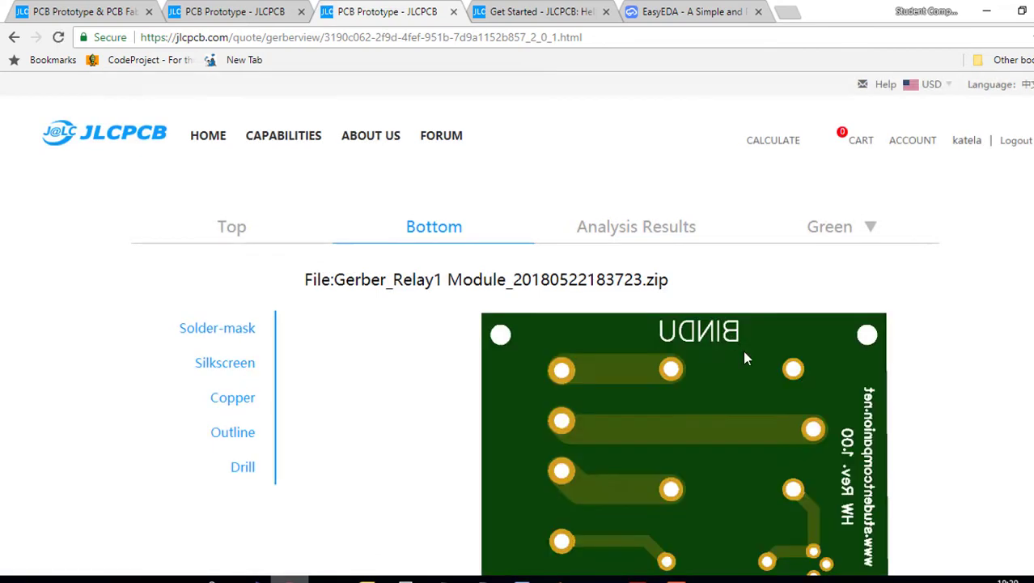
scroll(745, 436, "down", 2)
scroll(663, 435, "up", 2)
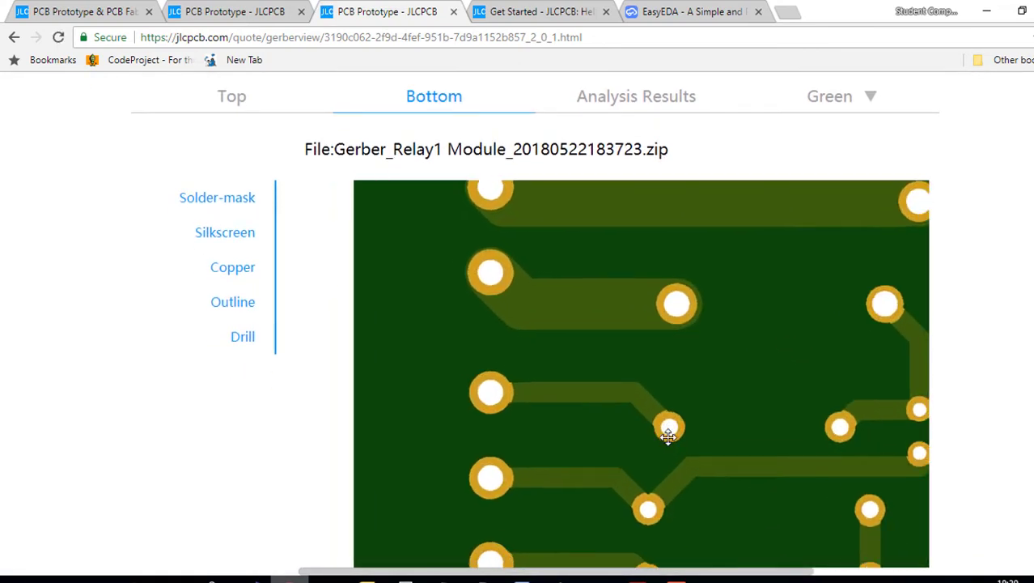
scroll(651, 429, "up", 2)
scroll(647, 428, "up", 1)
scroll(640, 424, "down", 1)
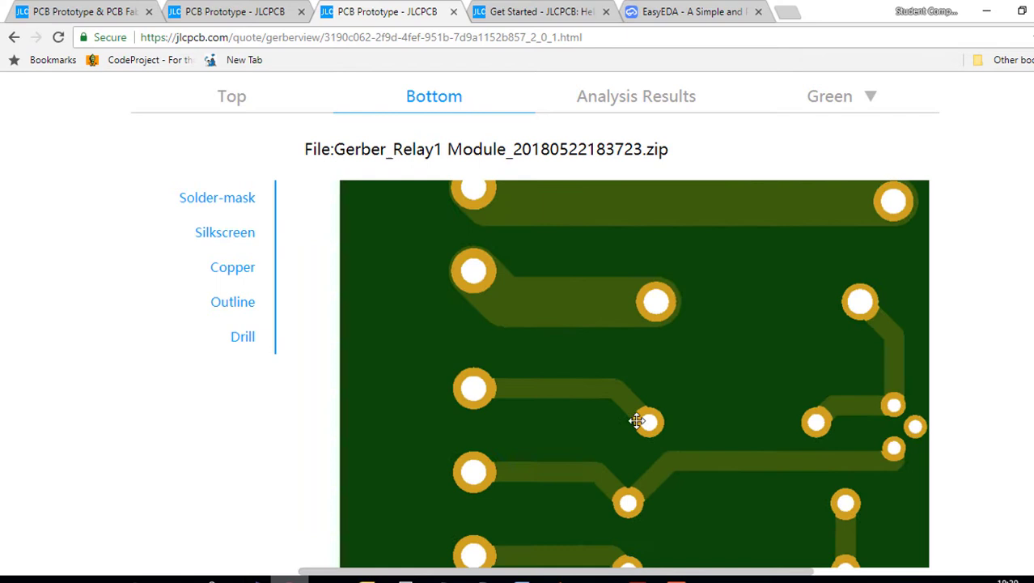
scroll(637, 421, "down", 3)
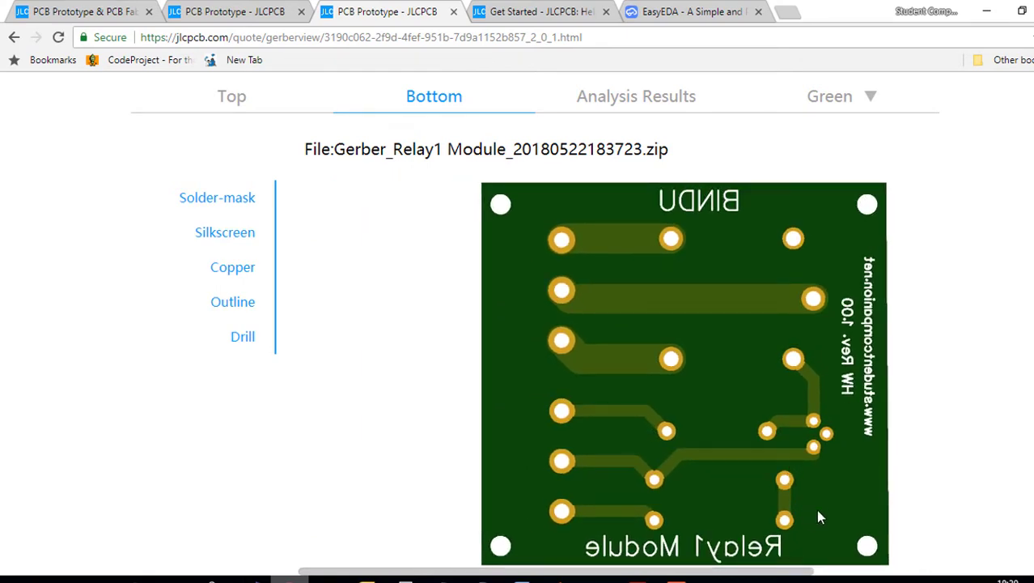
left_click_drag(816, 500, 544, 227)
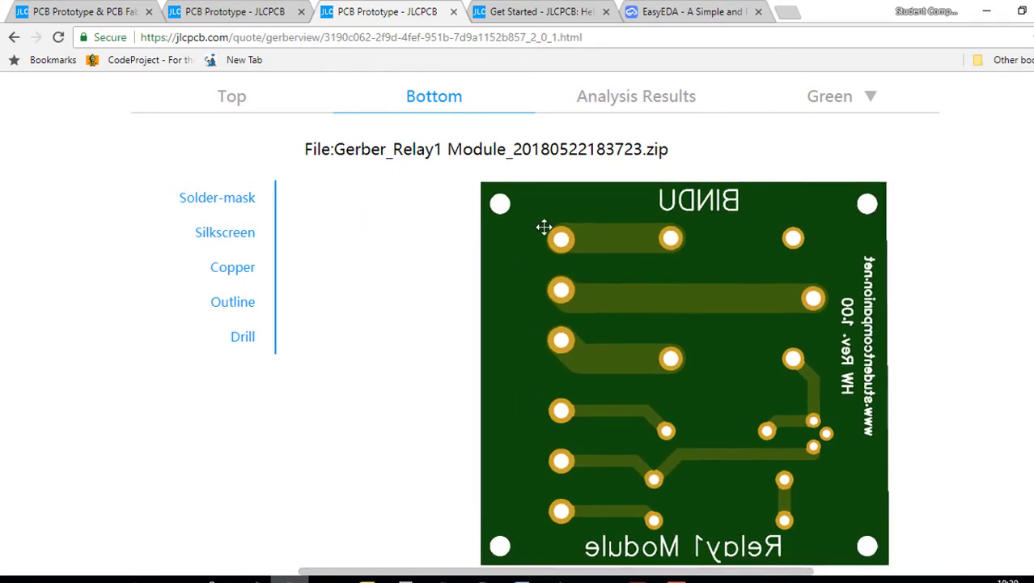
left_click(239, 204)
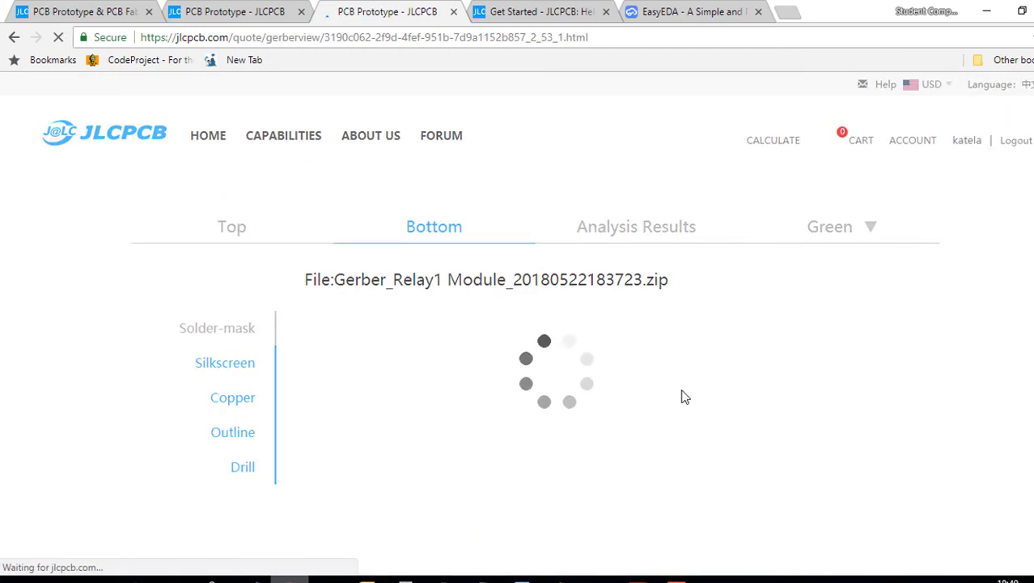
scroll(937, 494, "down", 2)
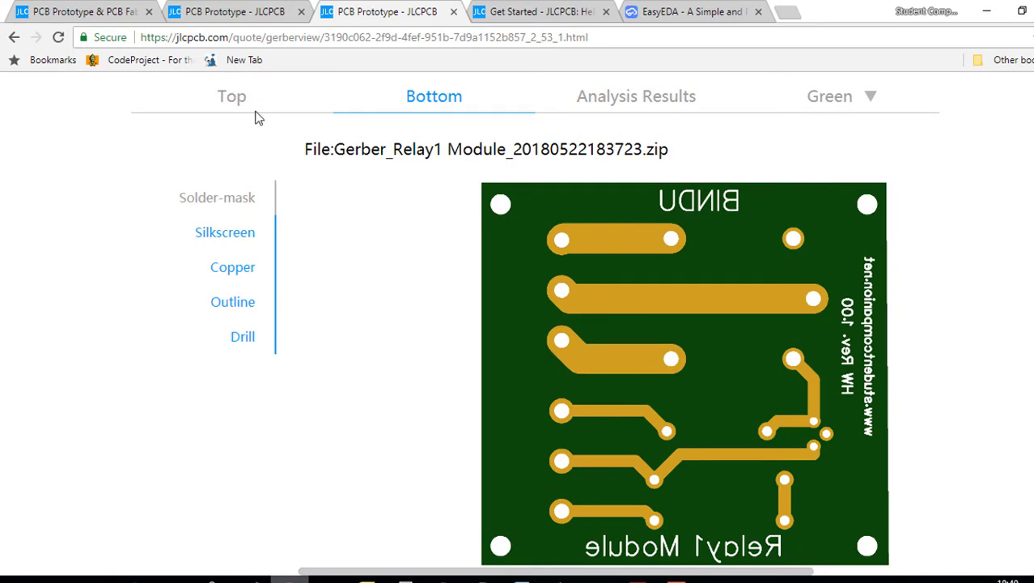
Hide silkscreen, copper and drill layers on the top side, then show the full bottom side and open the colour choices
left_click(232, 102)
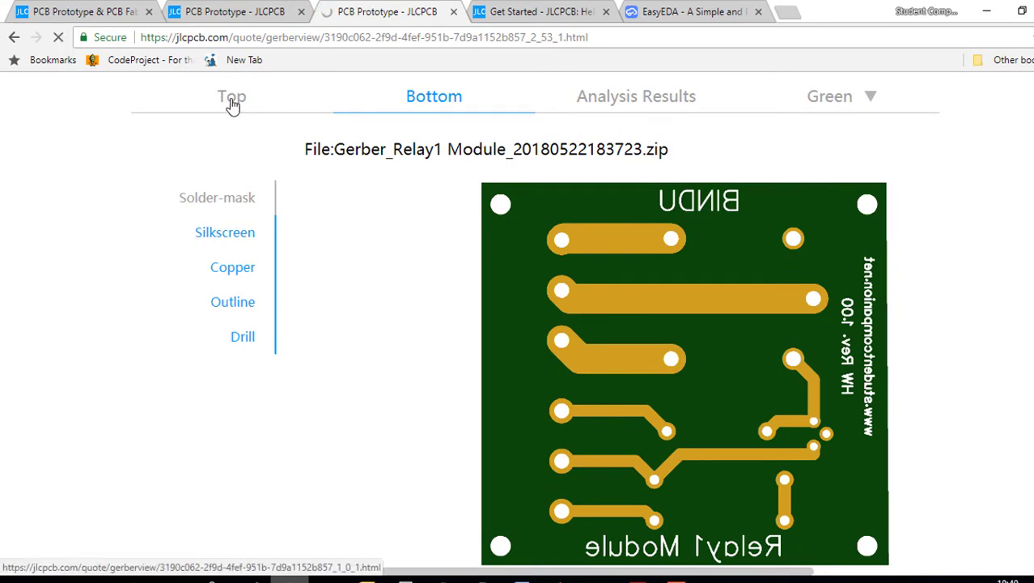
scroll(721, 429, "down", 1)
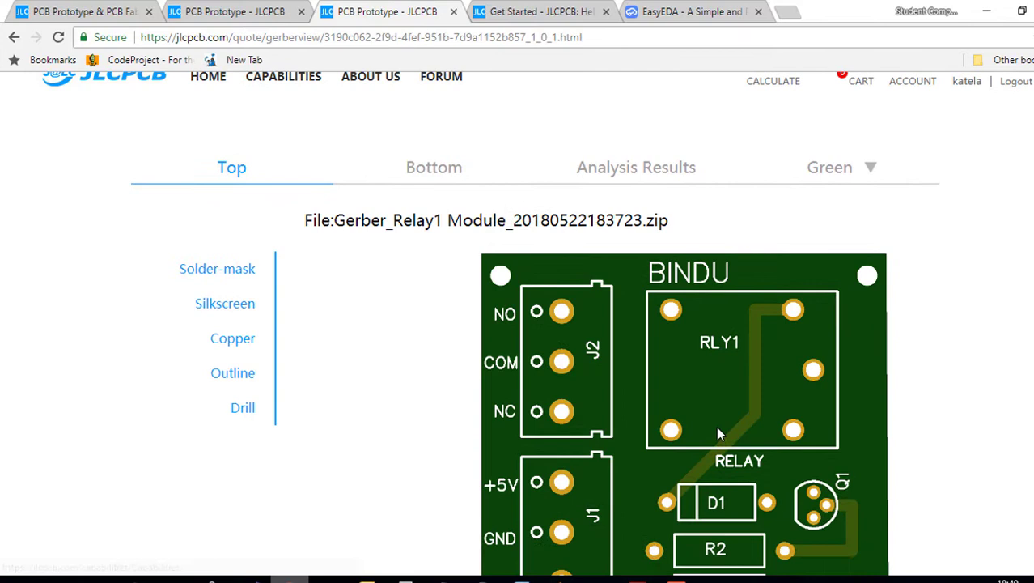
left_click(228, 302)
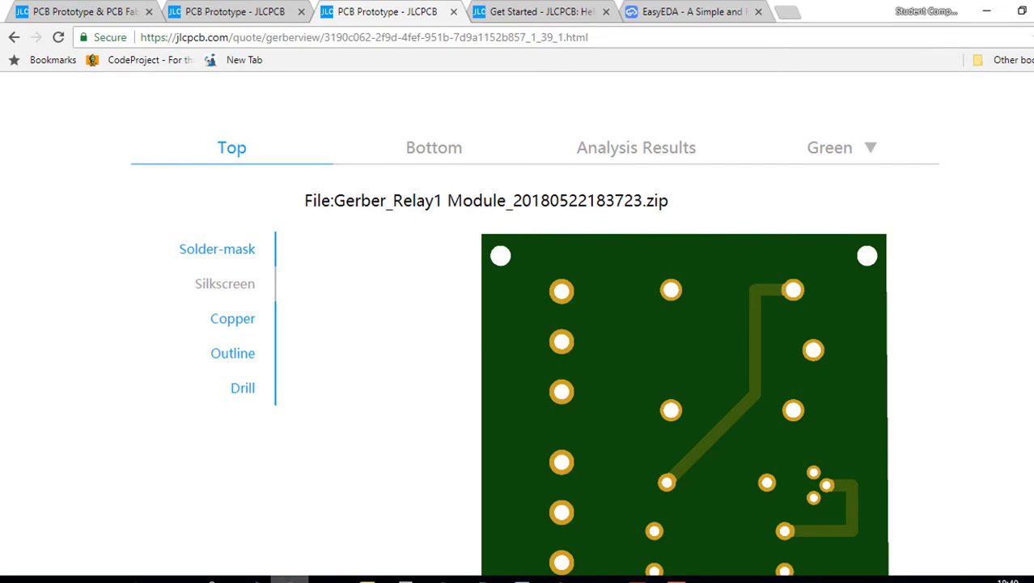
scroll(684, 364, "down", 1)
left_click(235, 270)
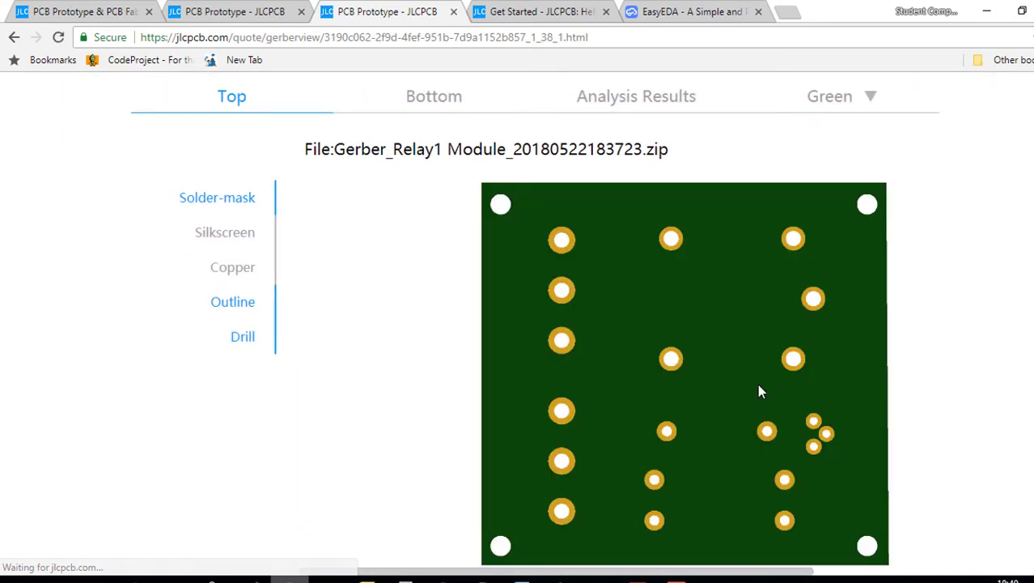
left_click(250, 345)
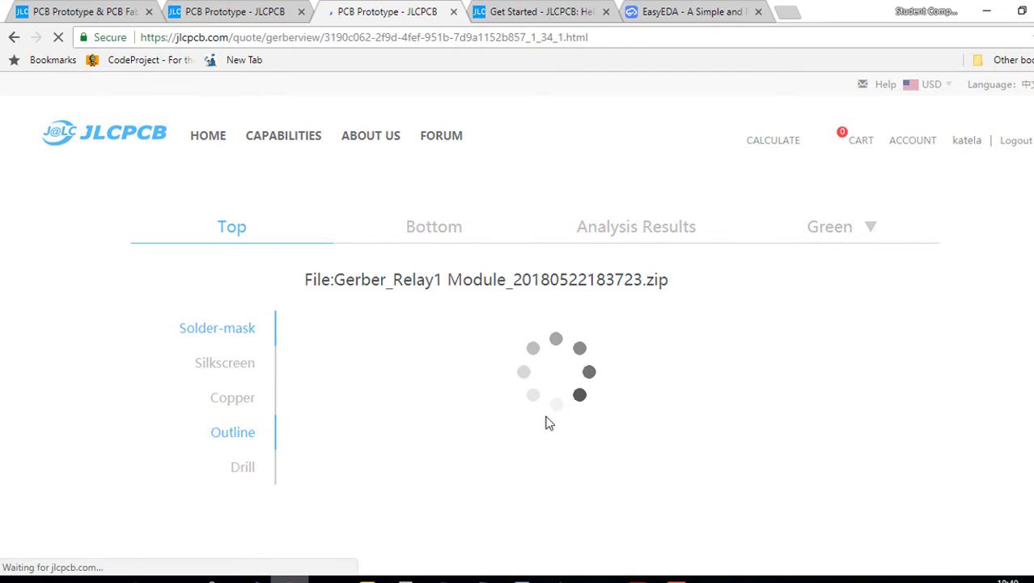
left_click(434, 117)
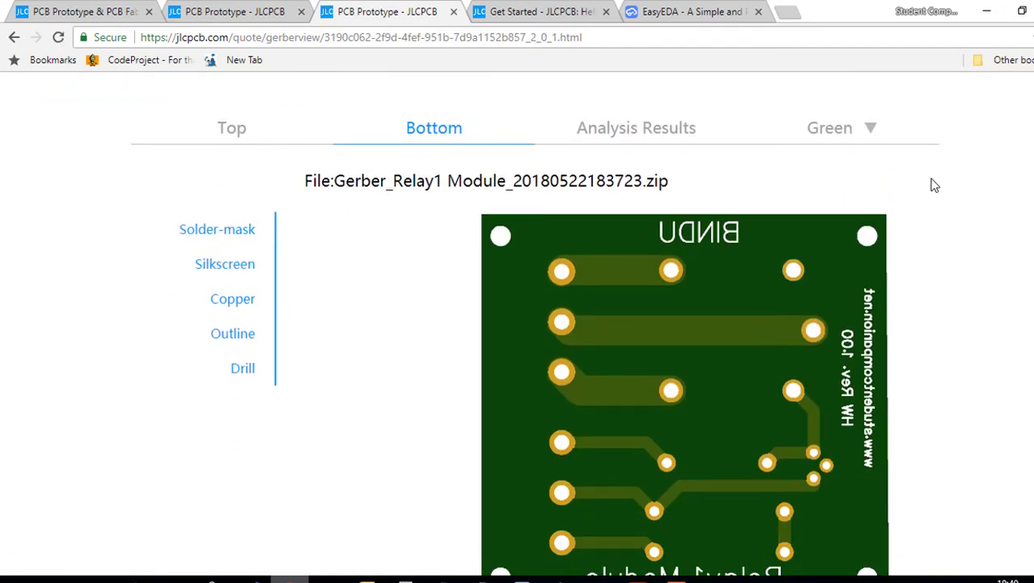
left_click(872, 105)
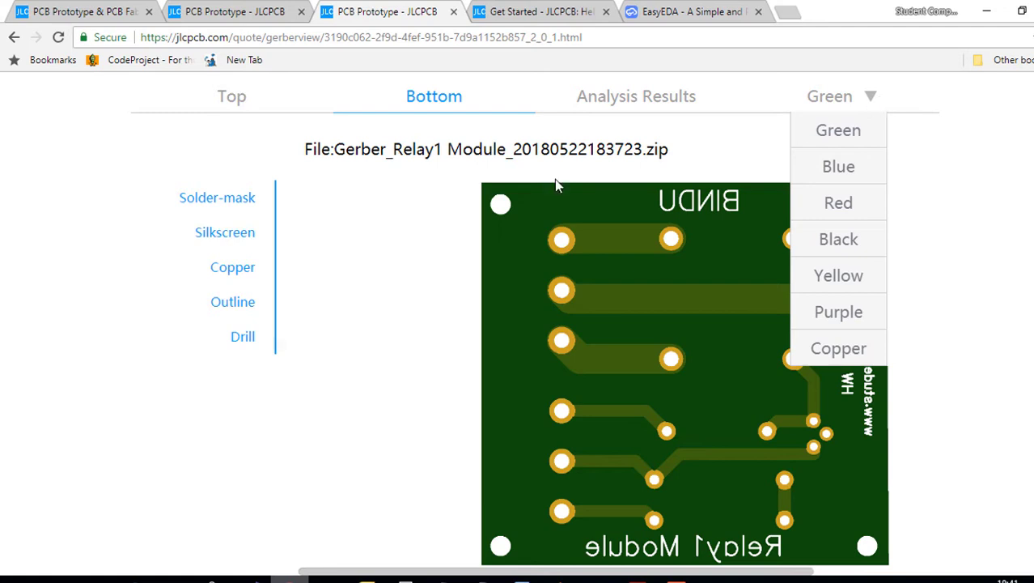
Preview the board's top side in Blue, then in Yellow solder mask
left_click(240, 105)
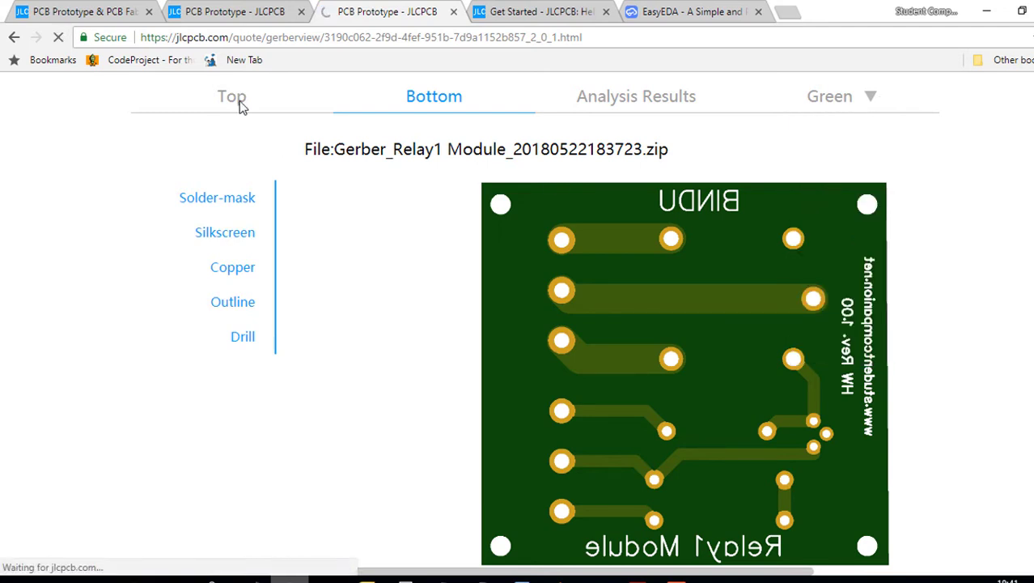
left_click(870, 98)
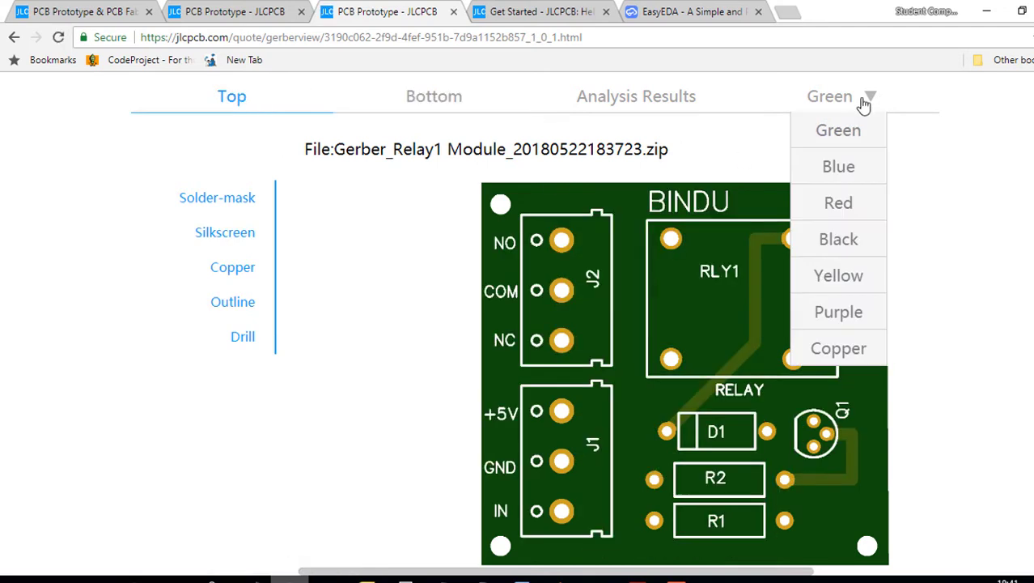
left_click(850, 174)
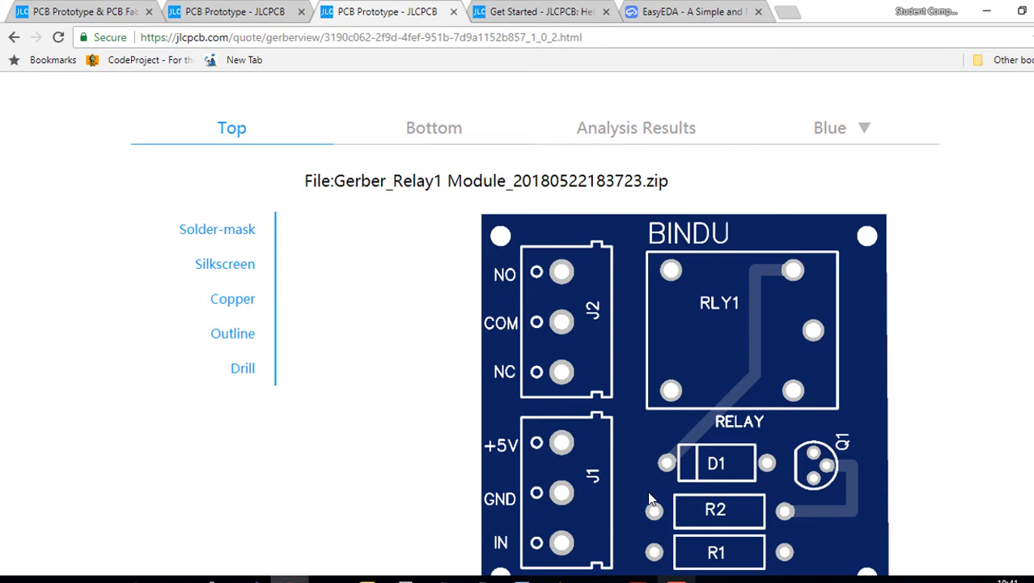
left_click(862, 139)
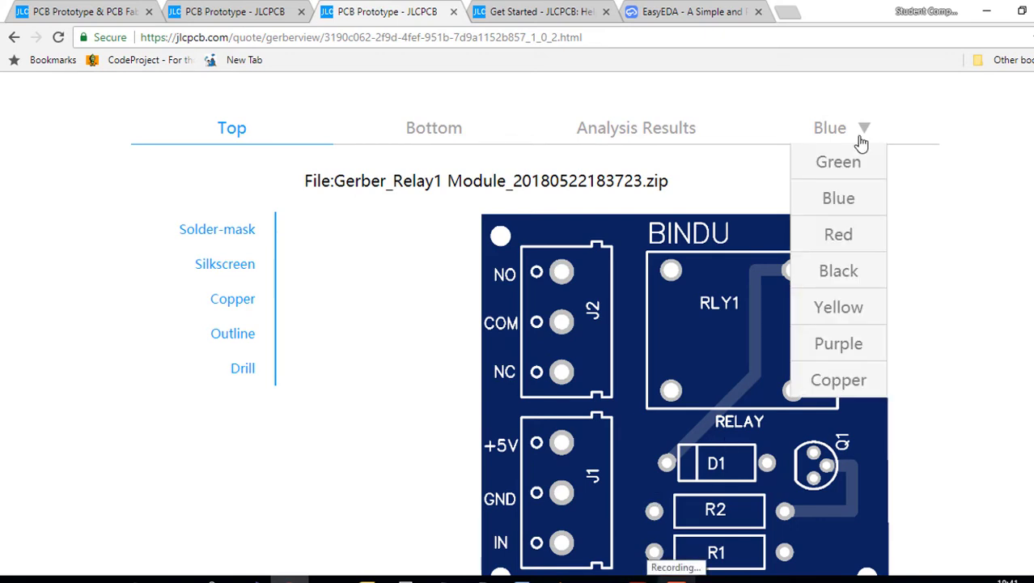
left_click(844, 314)
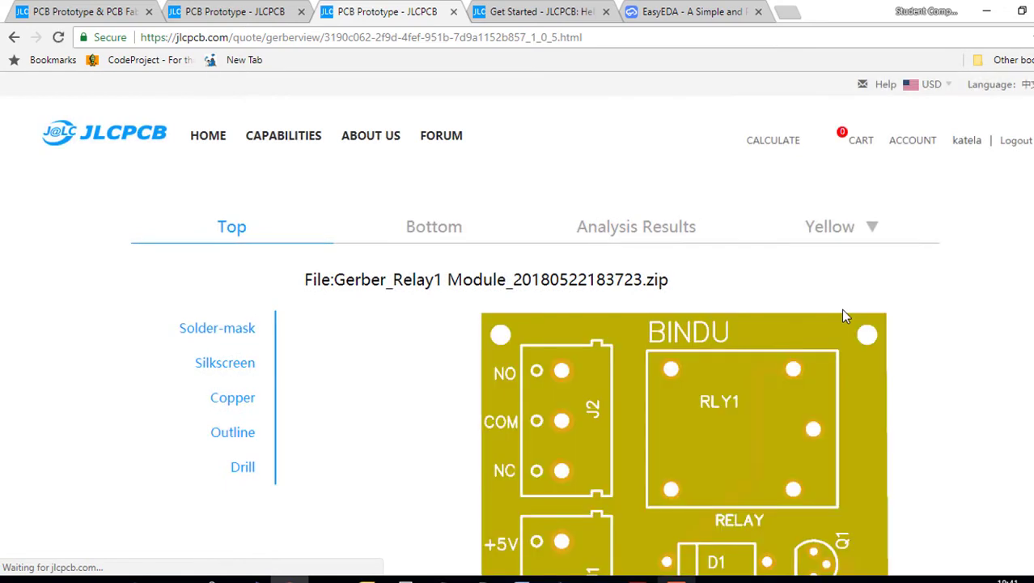
scroll(889, 439, "down", 2)
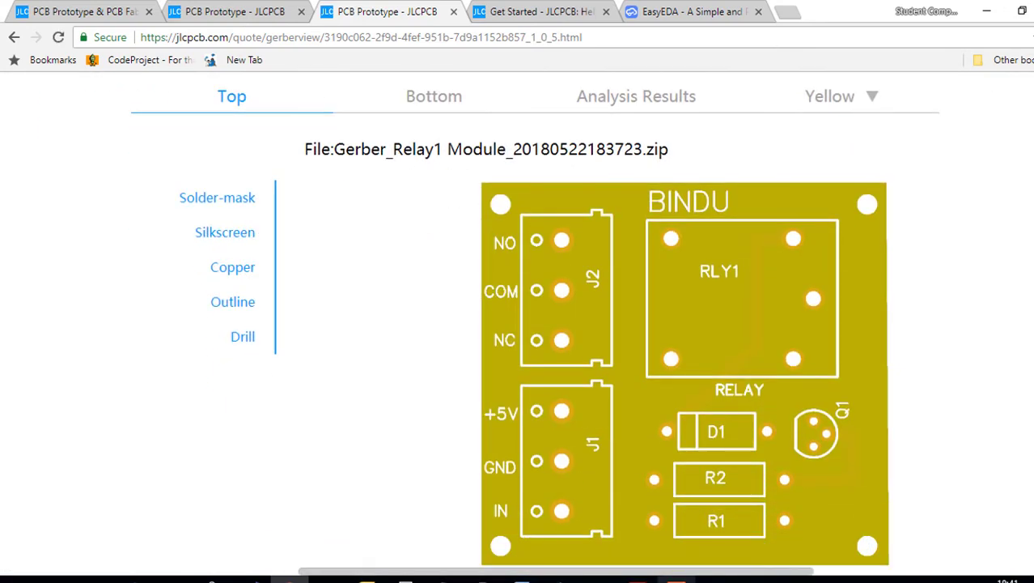
scroll(705, 243, "up", 2)
Review Analysis Results: all layer files recognised, 47.36 mil minimum traces, 0.8 mm drills
left_click(639, 231)
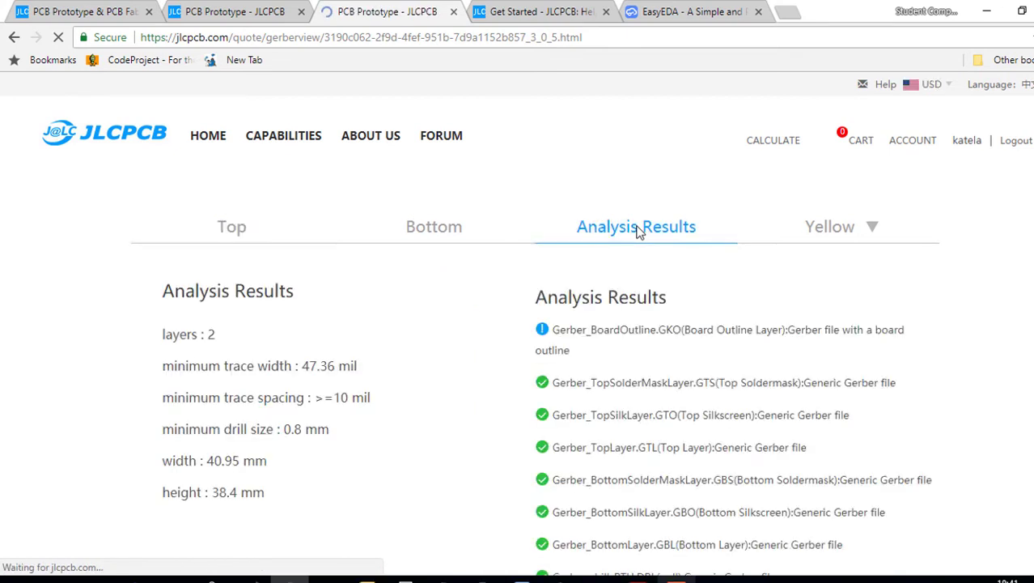
scroll(573, 194, "down", 2)
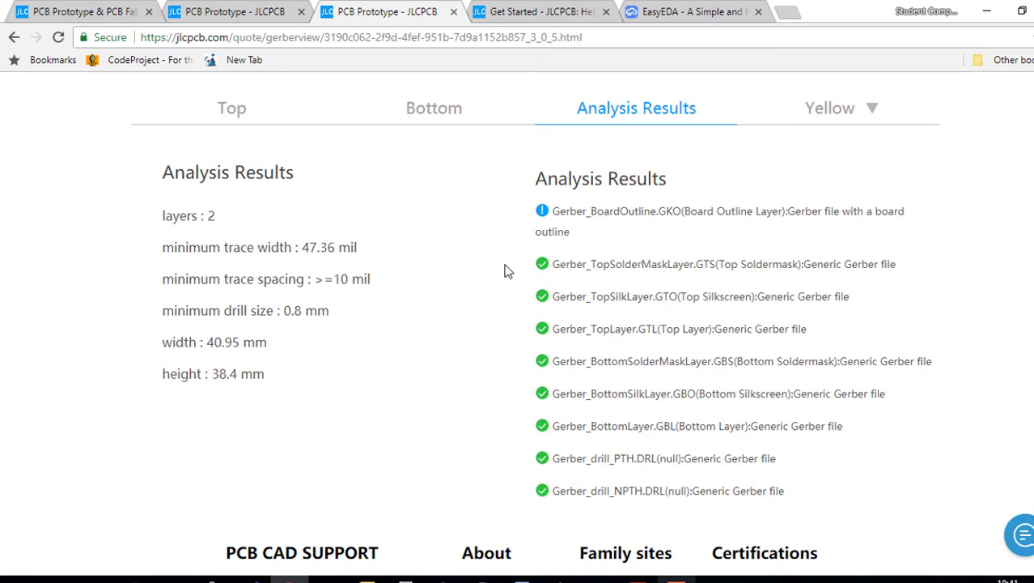
scroll(454, 276, "up", 2)
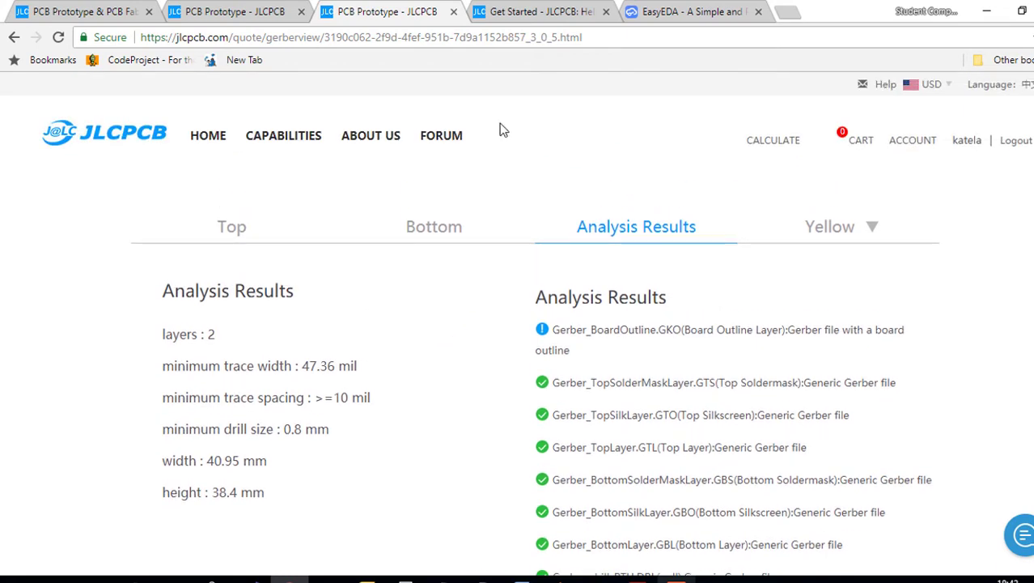
Return to the PCB Prototype quote tab and list PCB Qty options from 5 to 8000, with 10 still selected
left_click(250, 13)
scroll(375, 315, "down", 3)
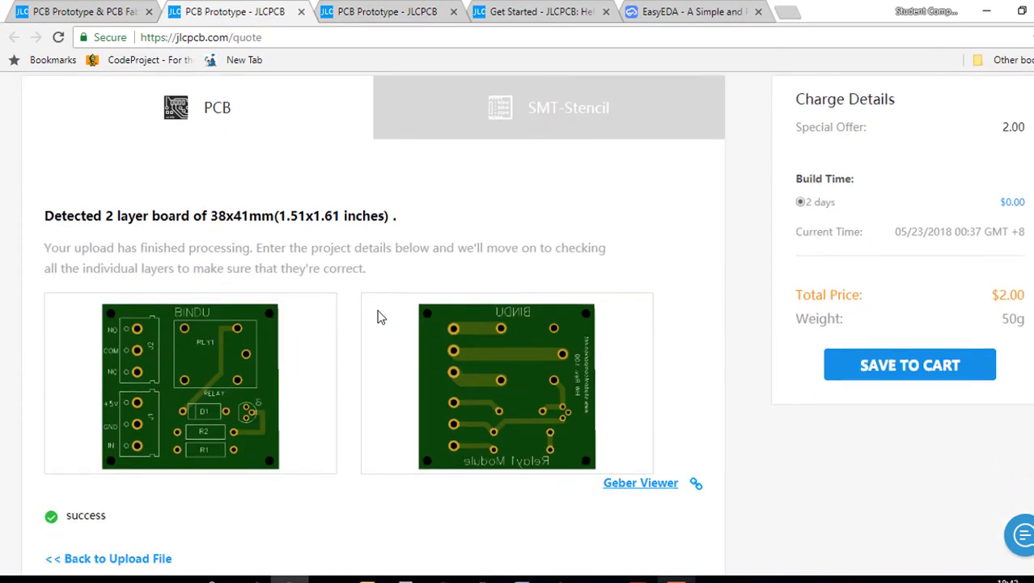
scroll(381, 317, "up", 2)
scroll(380, 316, "down", 4)
scroll(380, 317, "down", 3)
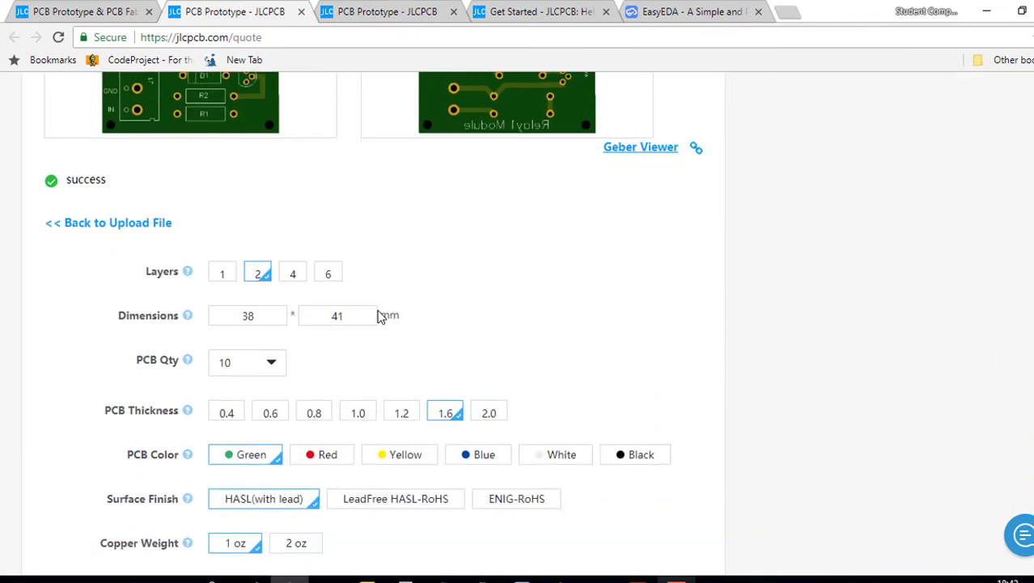
scroll(379, 313, "down", 1)
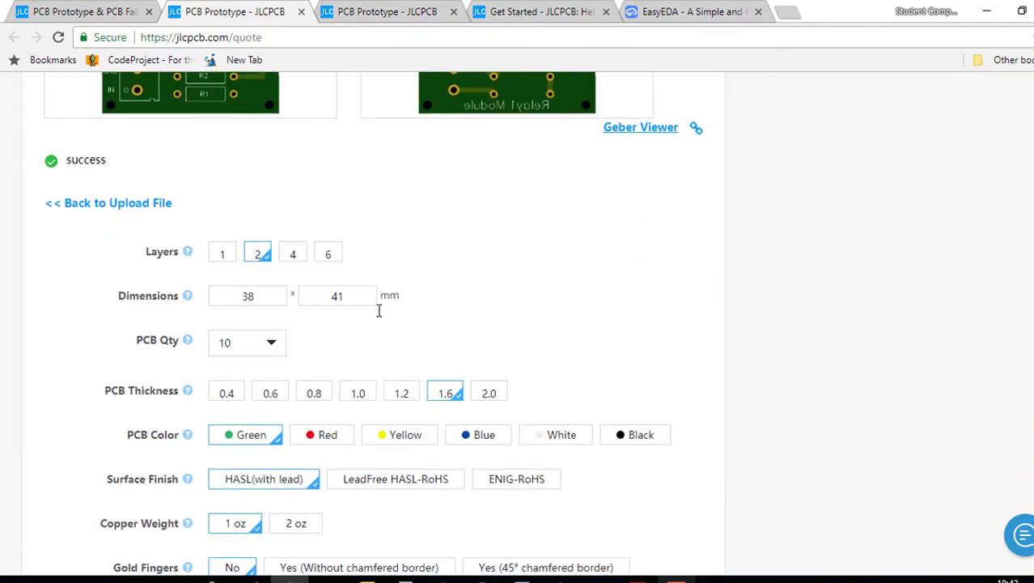
scroll(378, 310, "down", 1)
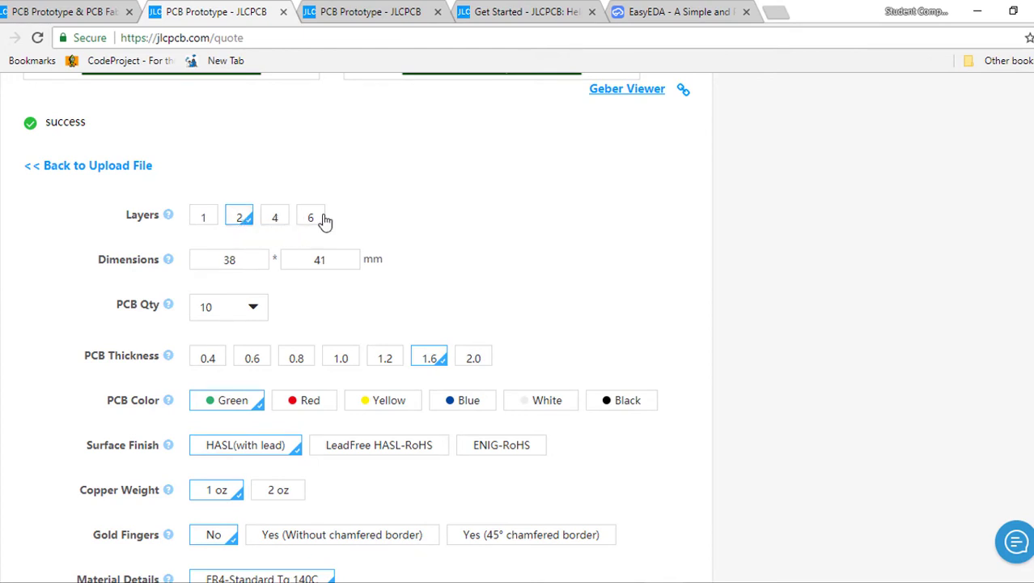
scroll(477, 251, "up", 1)
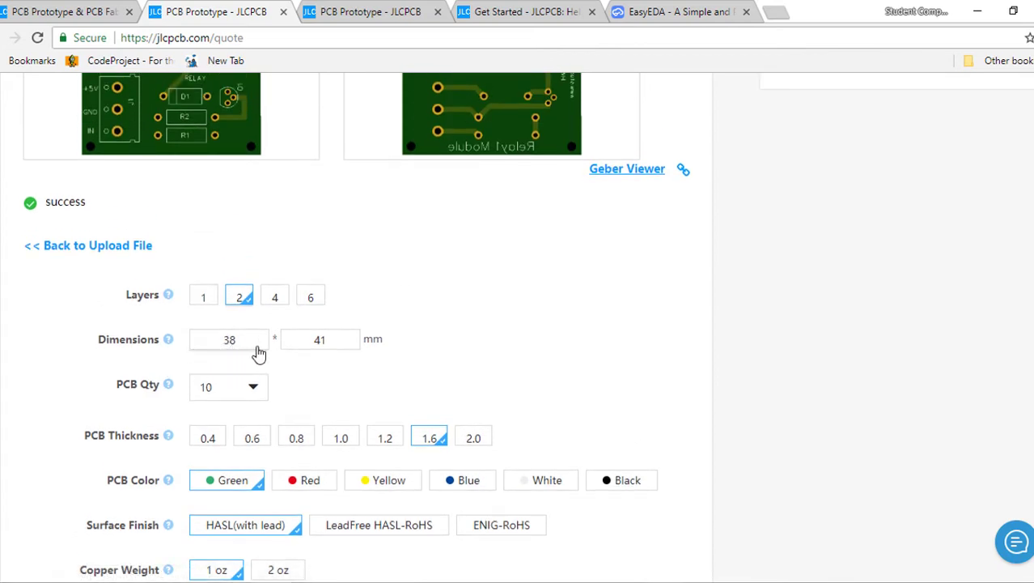
scroll(168, 346, "up", 3)
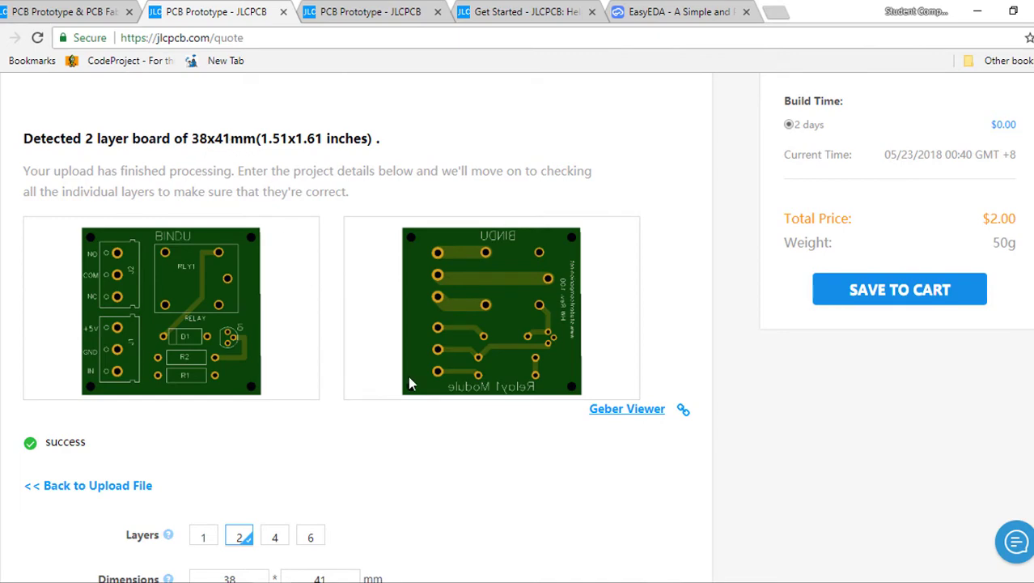
scroll(408, 382, "down", 4)
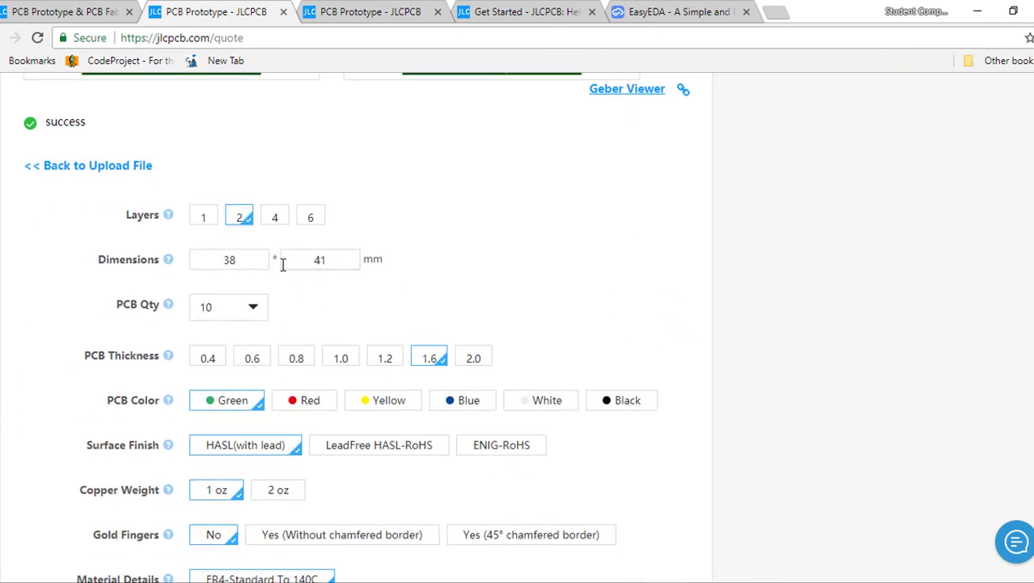
scroll(300, 277, "down", 1)
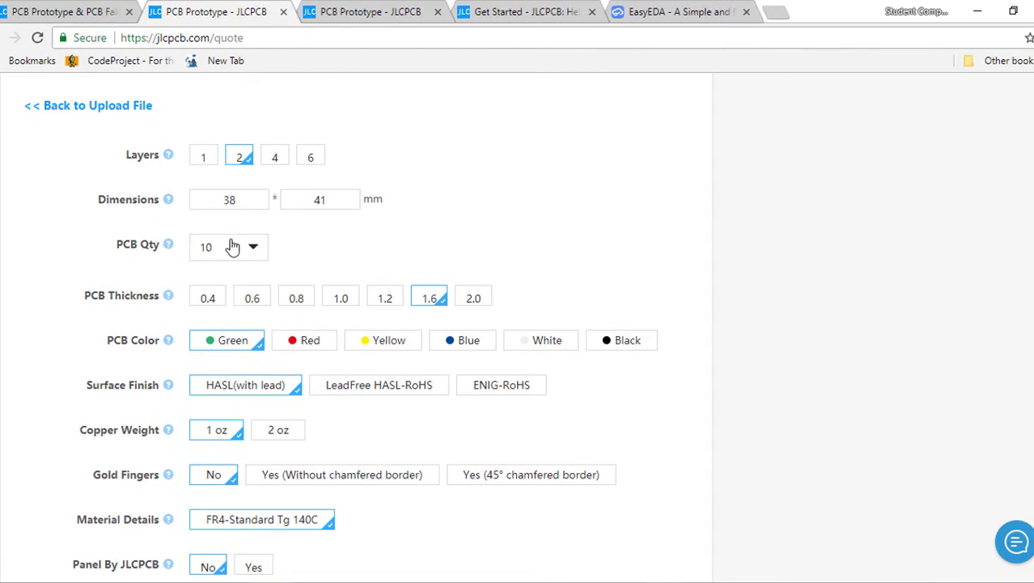
left_click(255, 251)
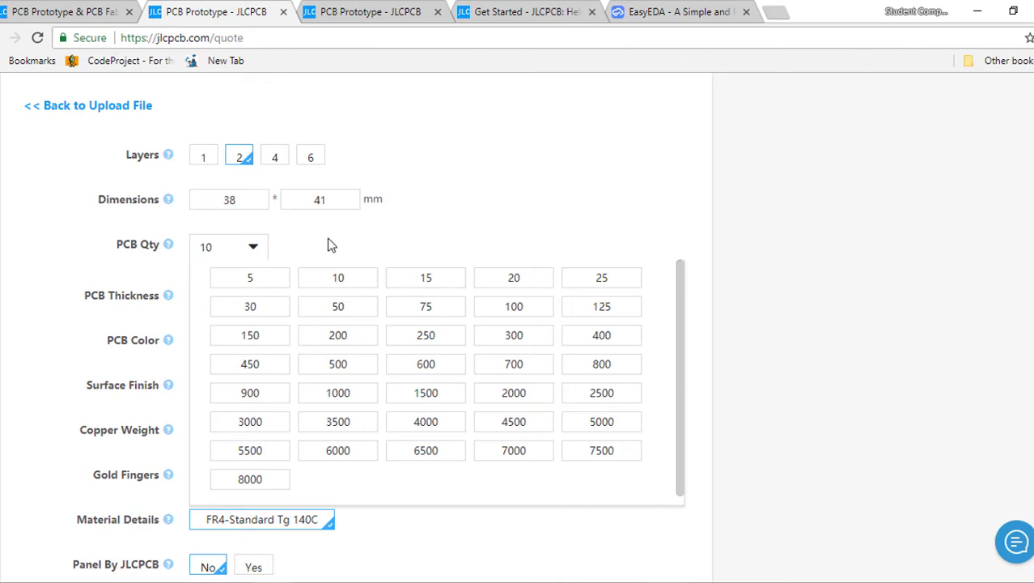
Change the PCB quantity from 10 to 200 boards, bringing the total to $33.40
left_click(254, 248)
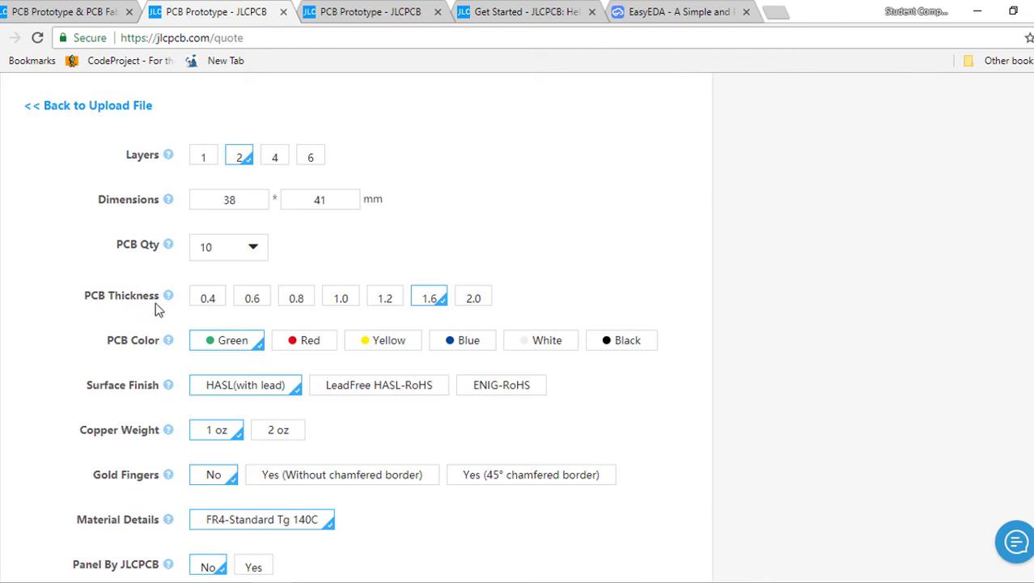
scroll(169, 310, "down", 1)
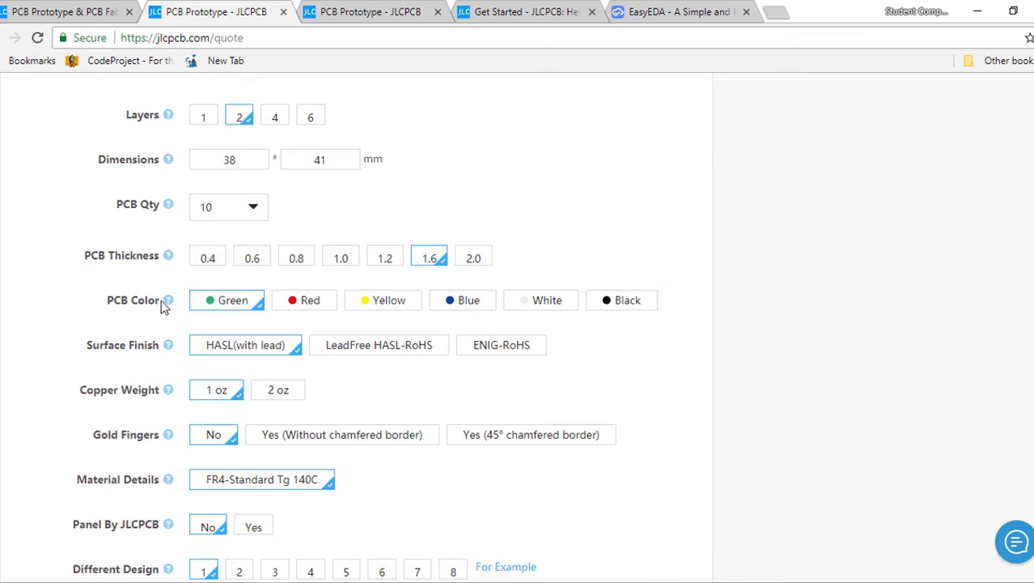
scroll(164, 300, "down", 1)
scroll(164, 302, "down", 3)
scroll(164, 307, "up", 5)
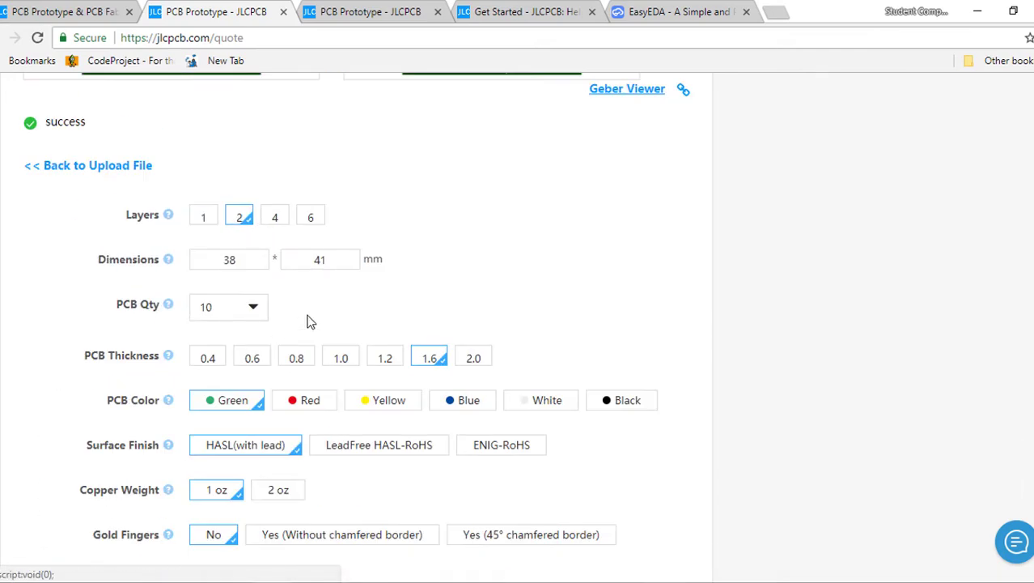
scroll(279, 338, "up", 5)
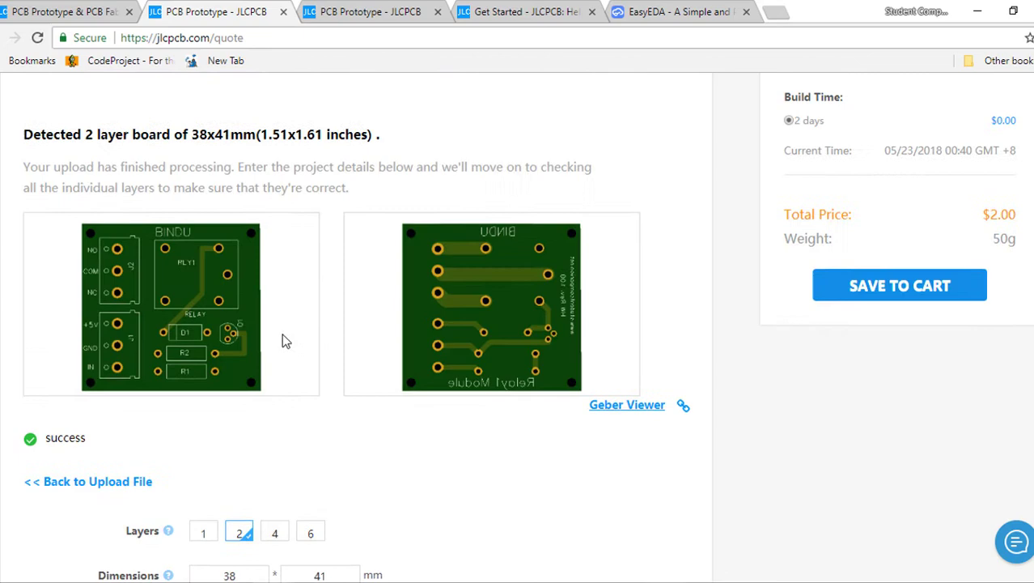
scroll(284, 343, "up", 3)
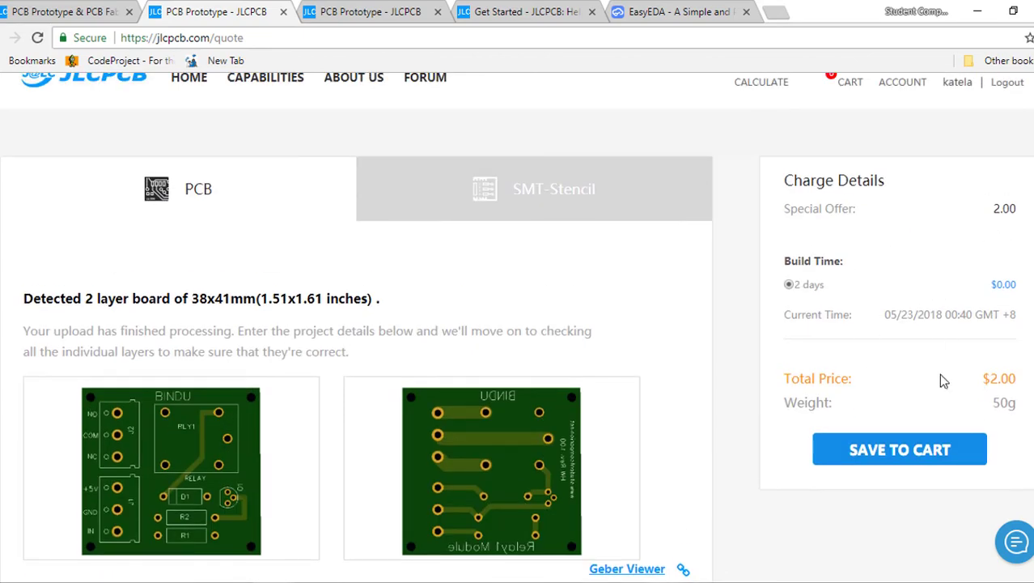
scroll(905, 388, "down", 3)
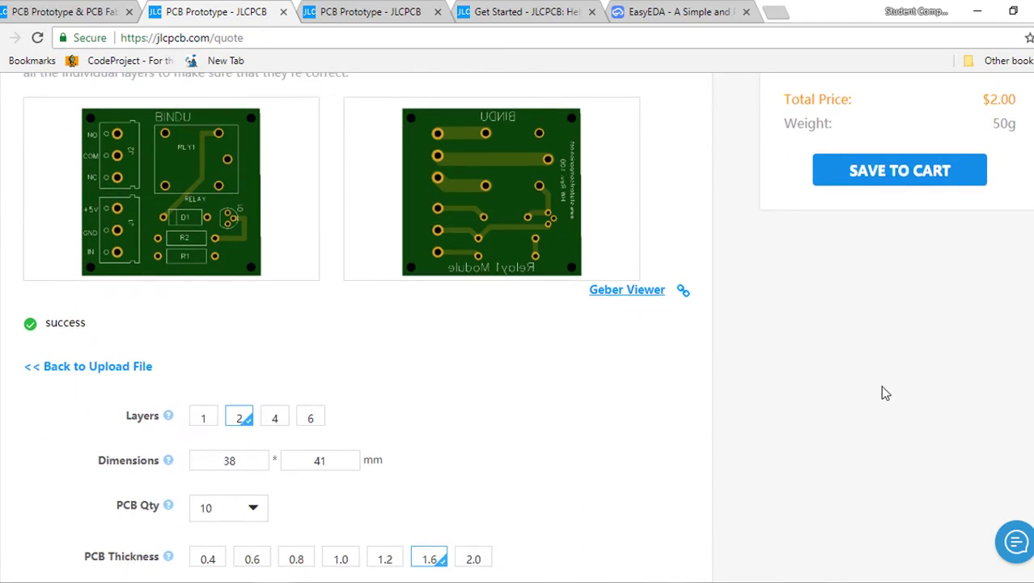
scroll(883, 392, "down", 3)
left_click(253, 310)
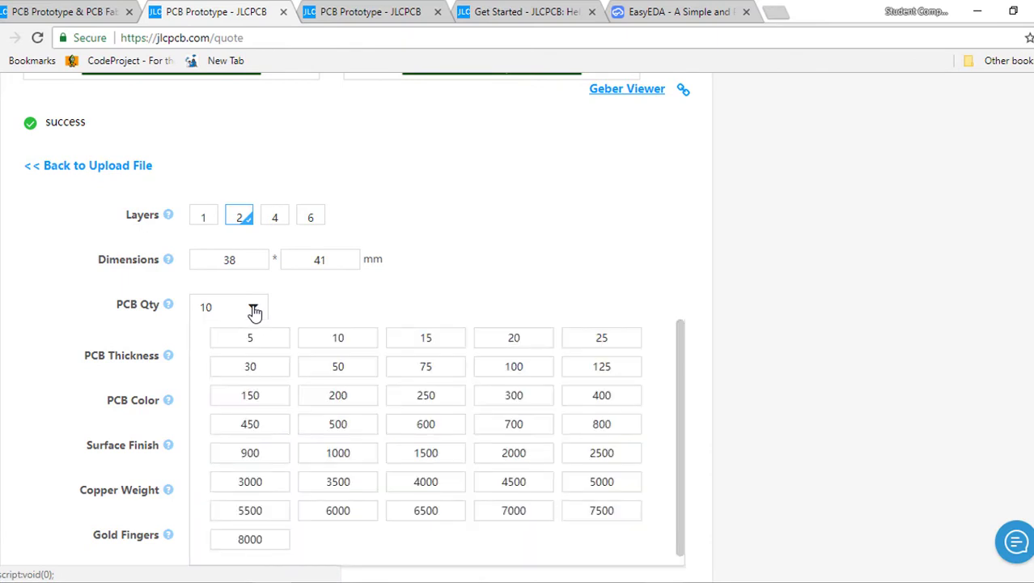
left_click(341, 396)
left_click(343, 400)
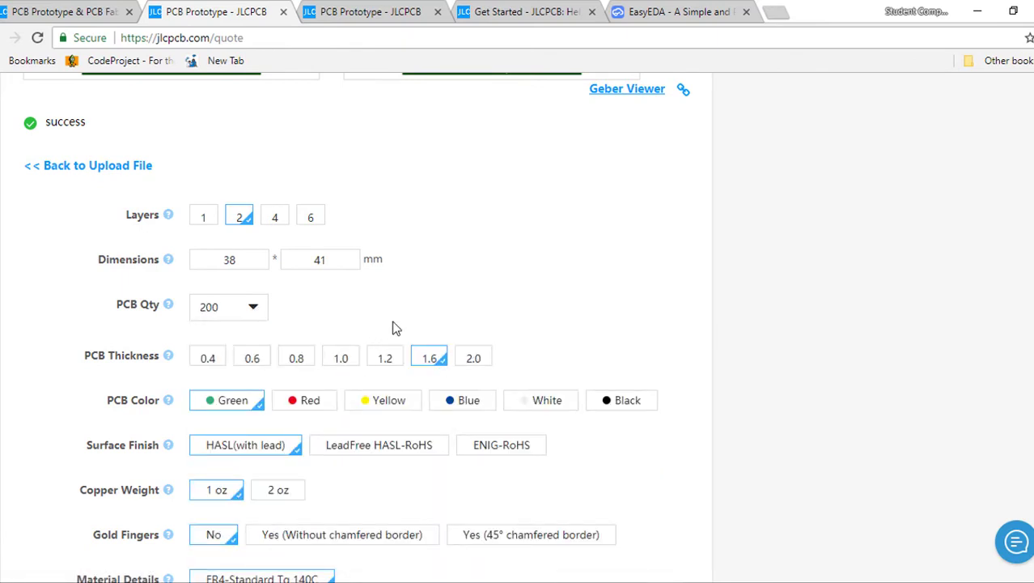
Set the PCB quantity back to 10 boards
scroll(396, 328, "up", 3)
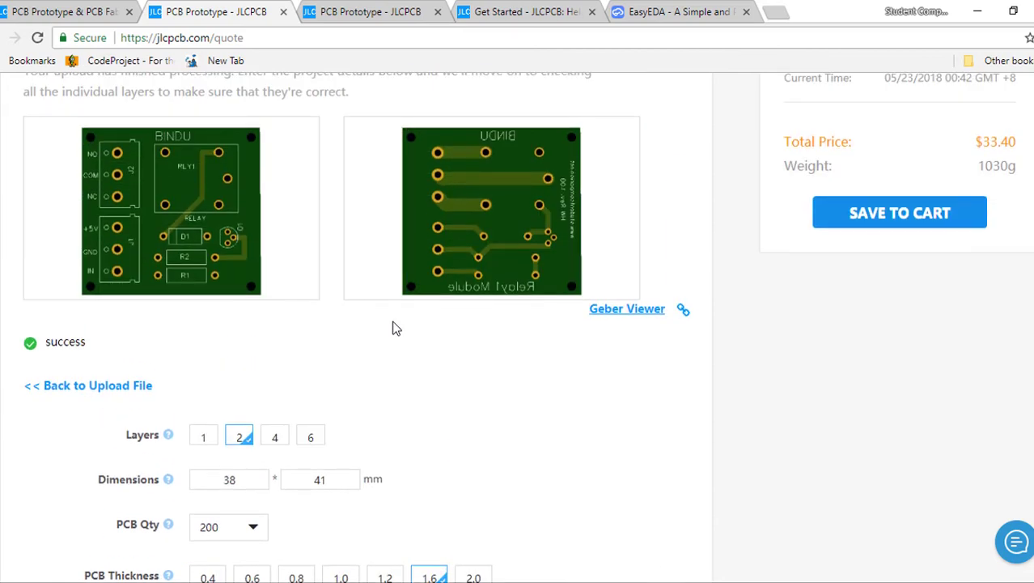
scroll(396, 328, "up", 2)
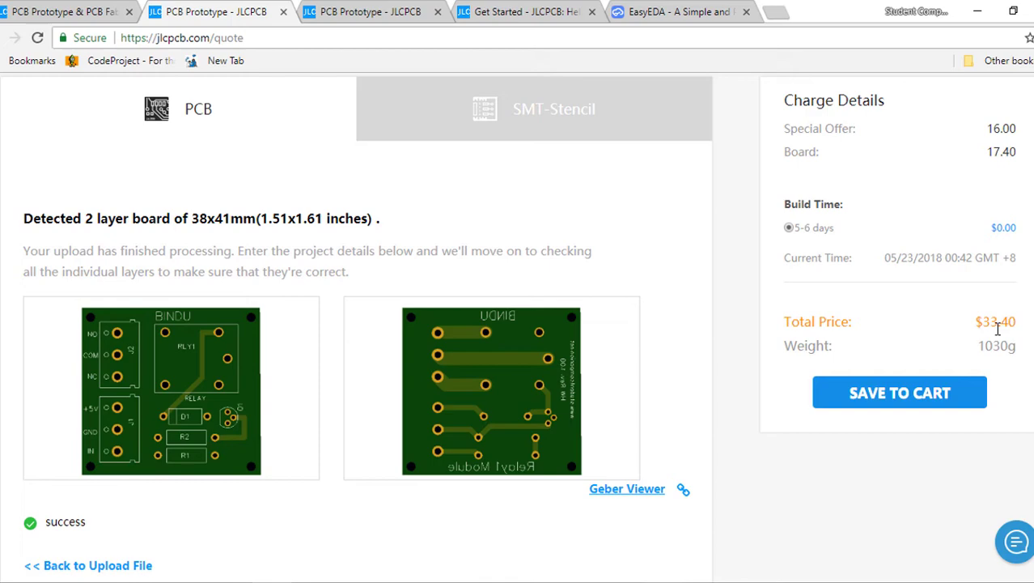
scroll(596, 342, "down", 4)
scroll(337, 268, "down", 2)
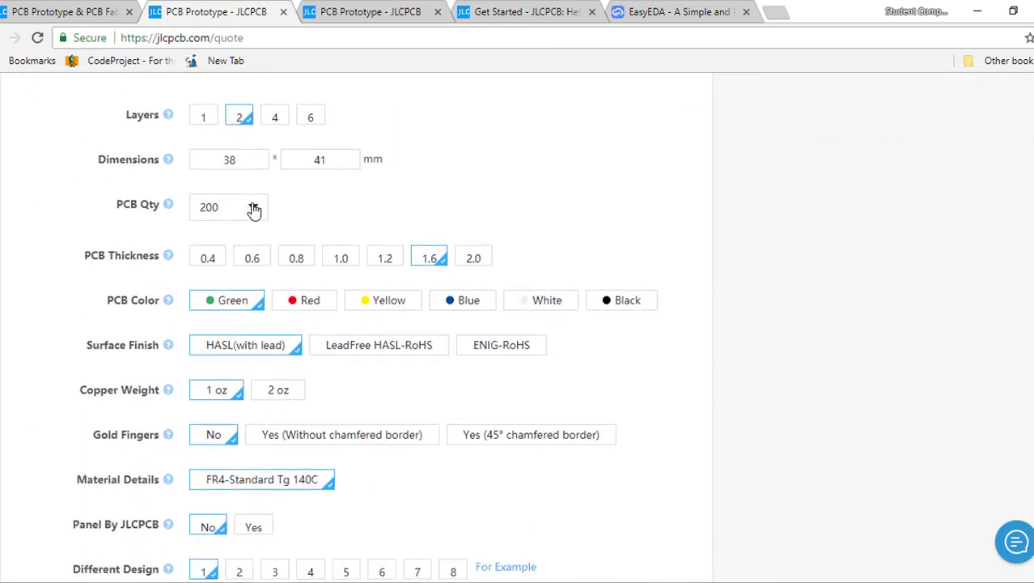
left_click(253, 207)
left_click(339, 240)
Check the price of red boards, then switch the PCB colour back to green
left_click(319, 311)
scroll(610, 317, "up", 3)
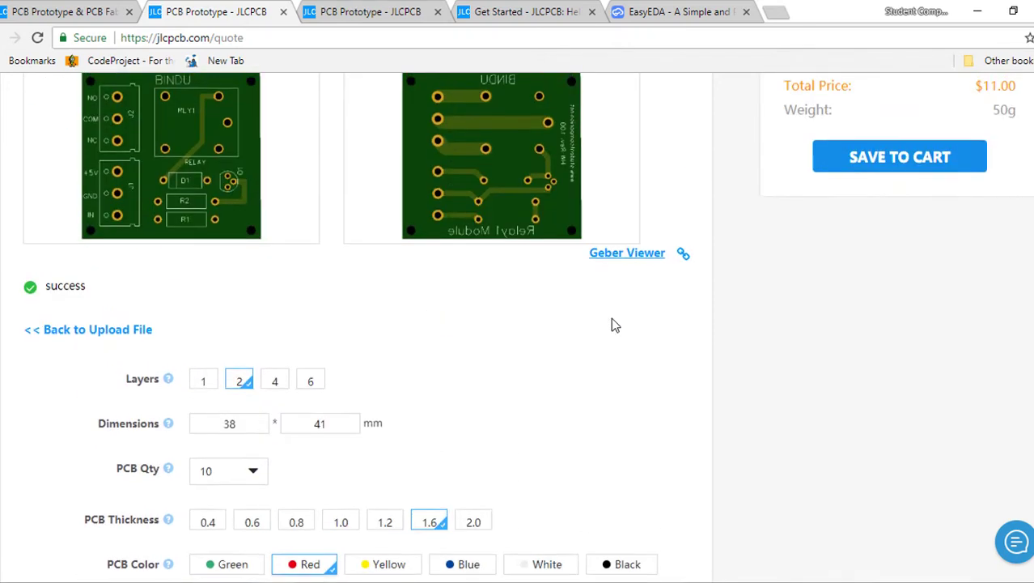
scroll(612, 320, "up", 2)
scroll(612, 317, "up", 2)
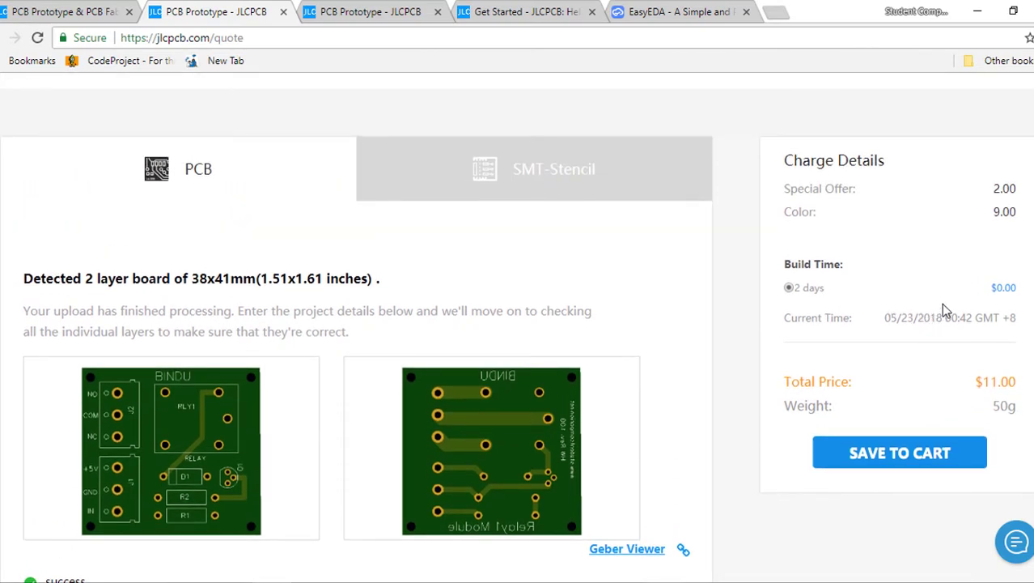
scroll(907, 247, "down", 3)
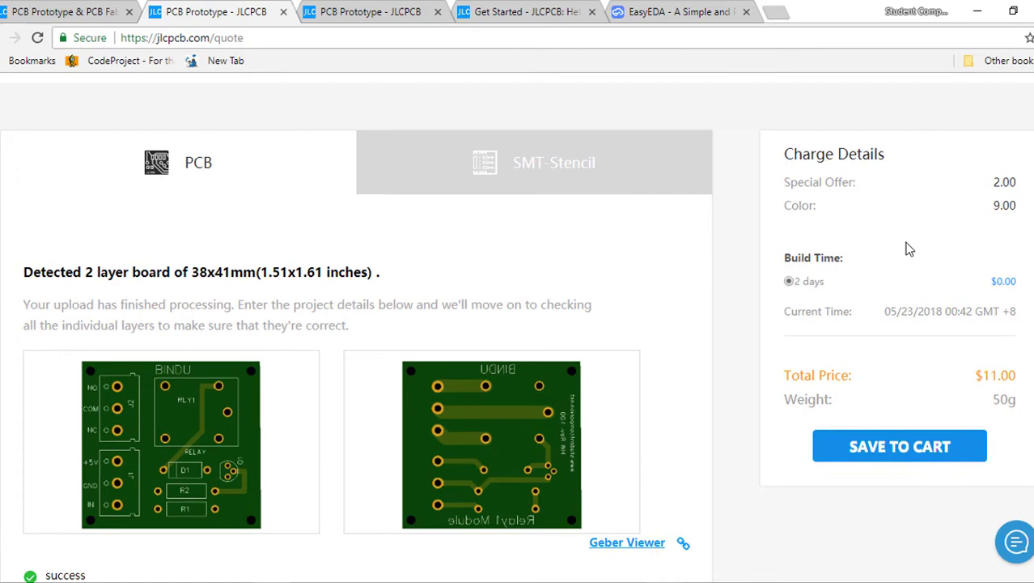
scroll(469, 348, "down", 2)
scroll(322, 409, "down", 1)
scroll(322, 410, "down", 1)
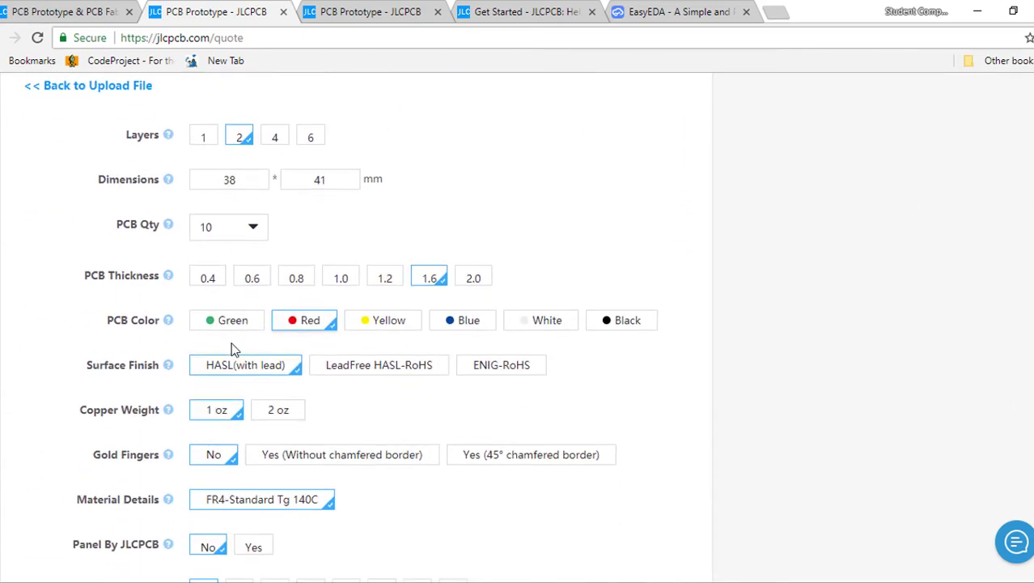
left_click(233, 328)
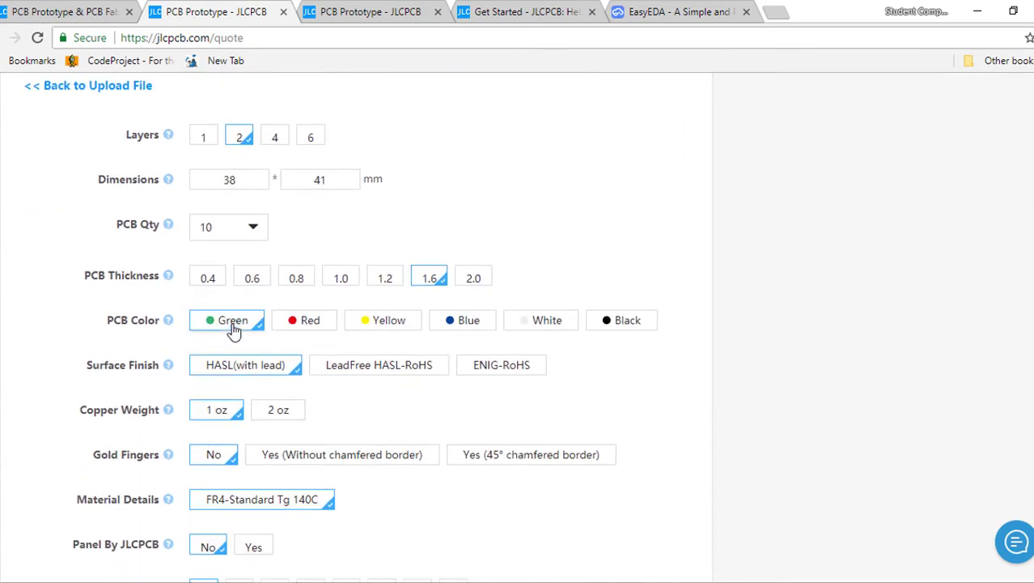
scroll(233, 328, "down", 1)
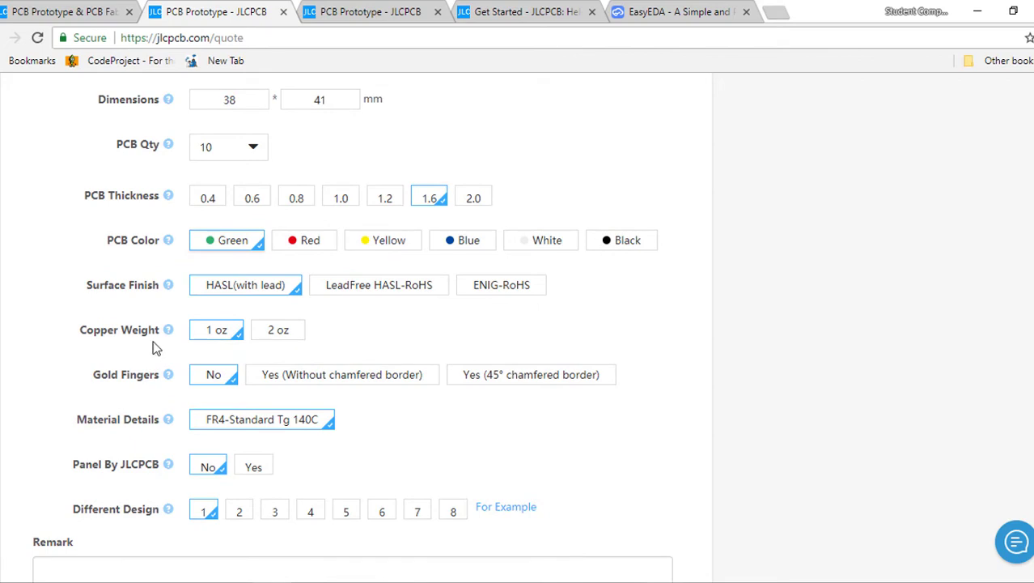
scroll(142, 393, "down", 1)
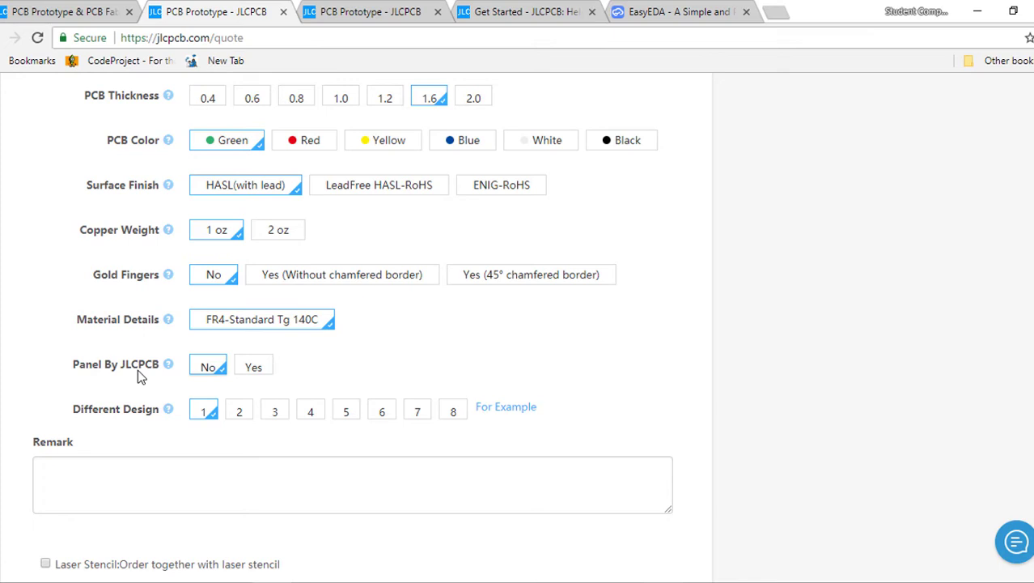
left_click(252, 369)
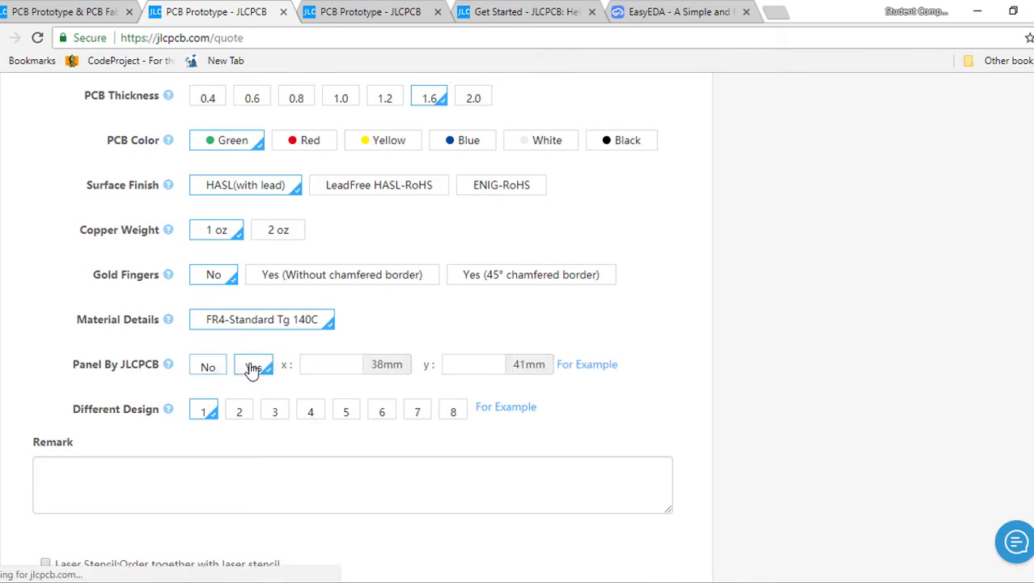
scroll(586, 298, "down", 1)
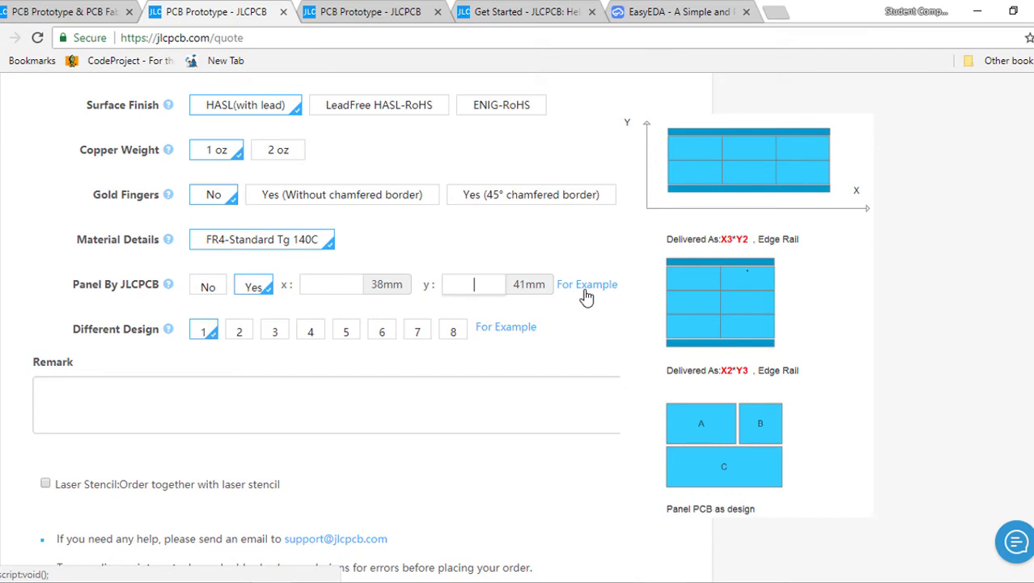
left_click(343, 292)
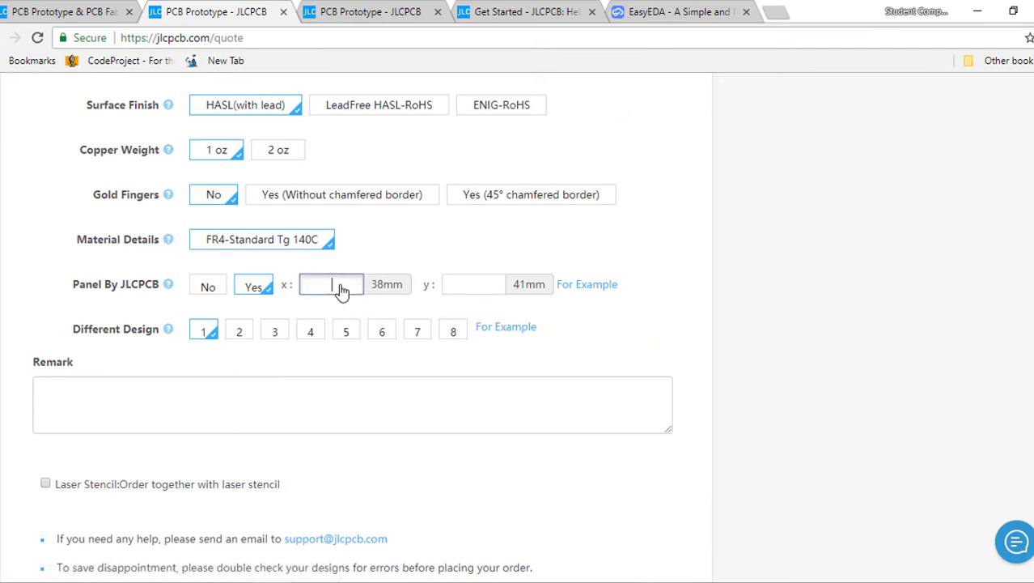
type("3")
left_click(454, 292)
type("2")
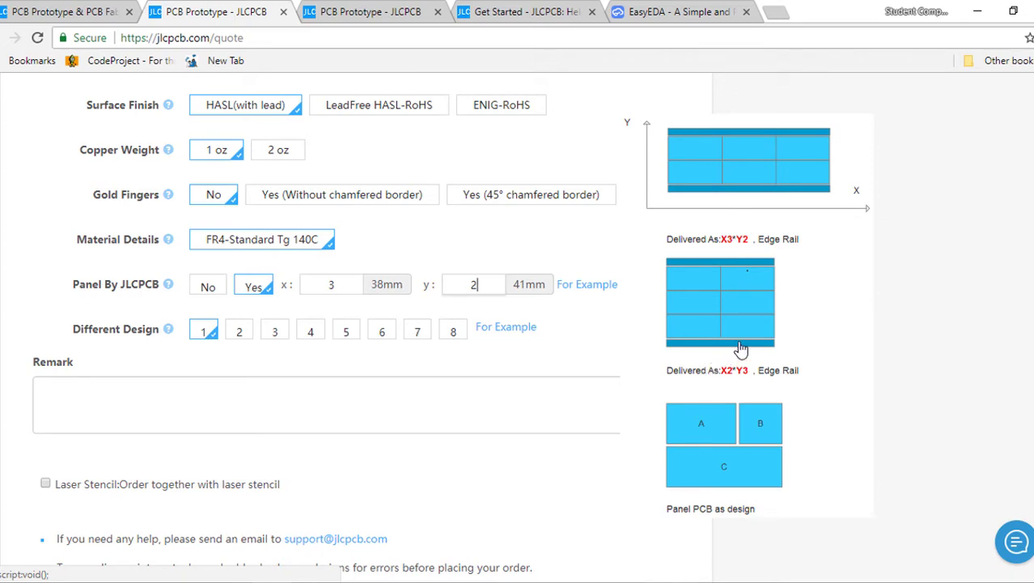
left_click(213, 293)
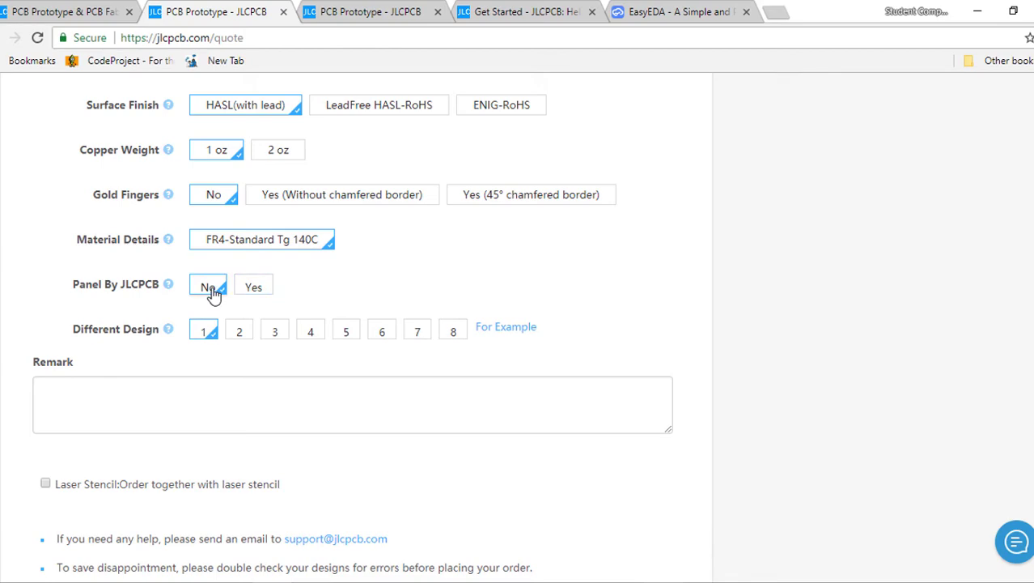
scroll(515, 428, "down", 3)
scroll(514, 427, "up", 9)
scroll(514, 427, "up", 4)
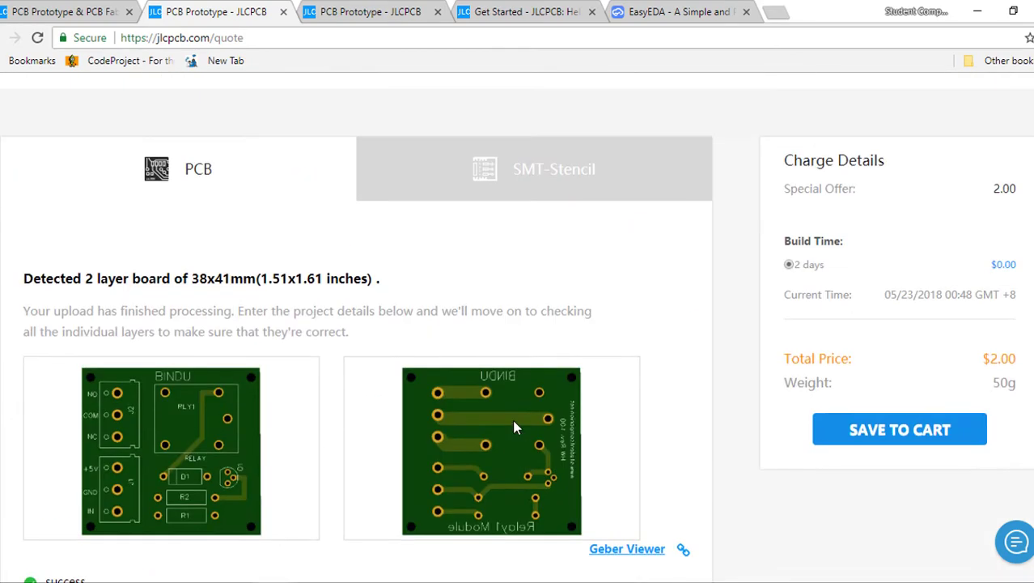
Switch to the SMT-Stencil quote and check its $7.00 price
scroll(518, 285, "up", 1)
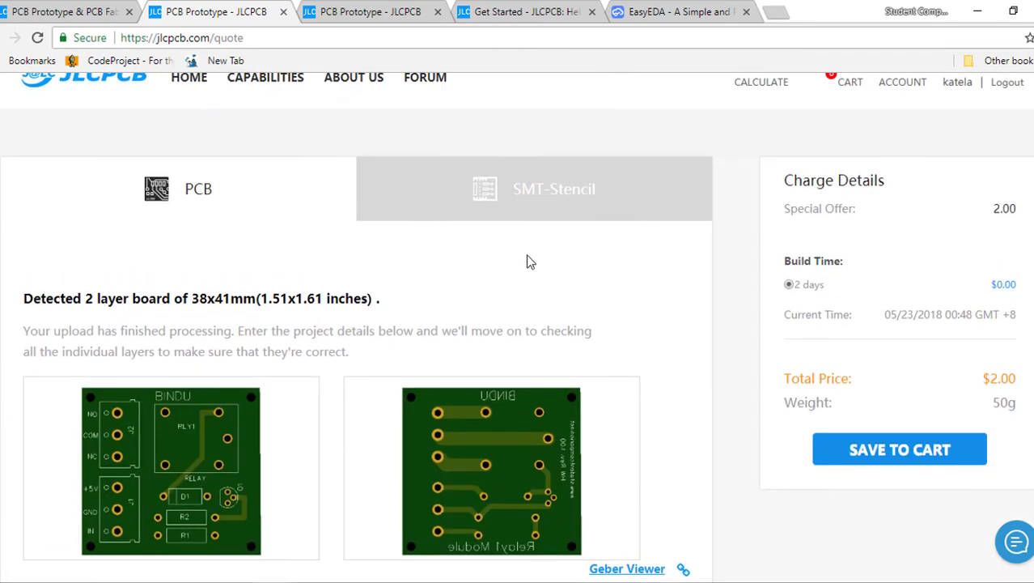
left_click(557, 220)
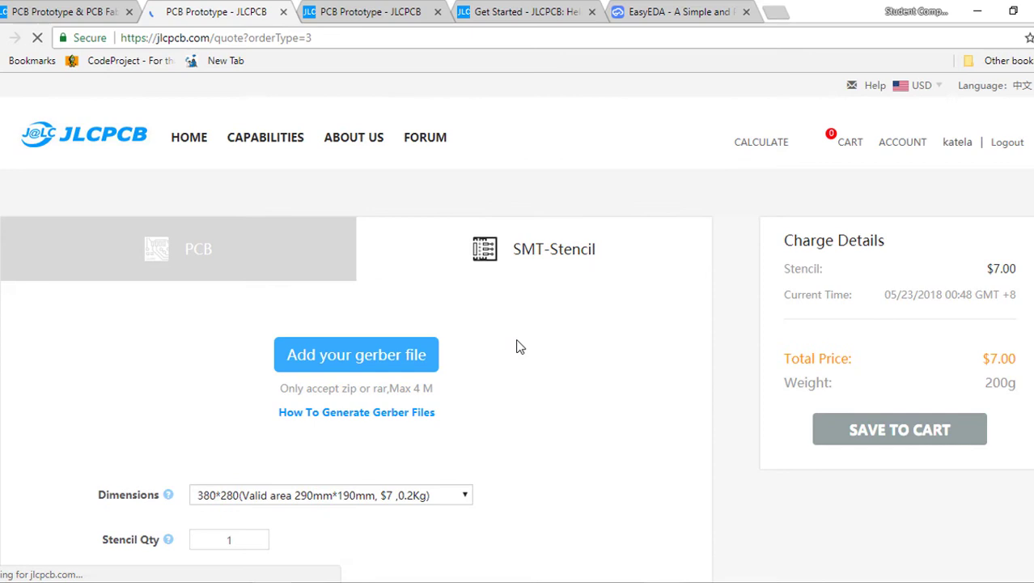
scroll(518, 388, "down", 3)
scroll(525, 450, "down", 2)
scroll(524, 451, "up", 1)
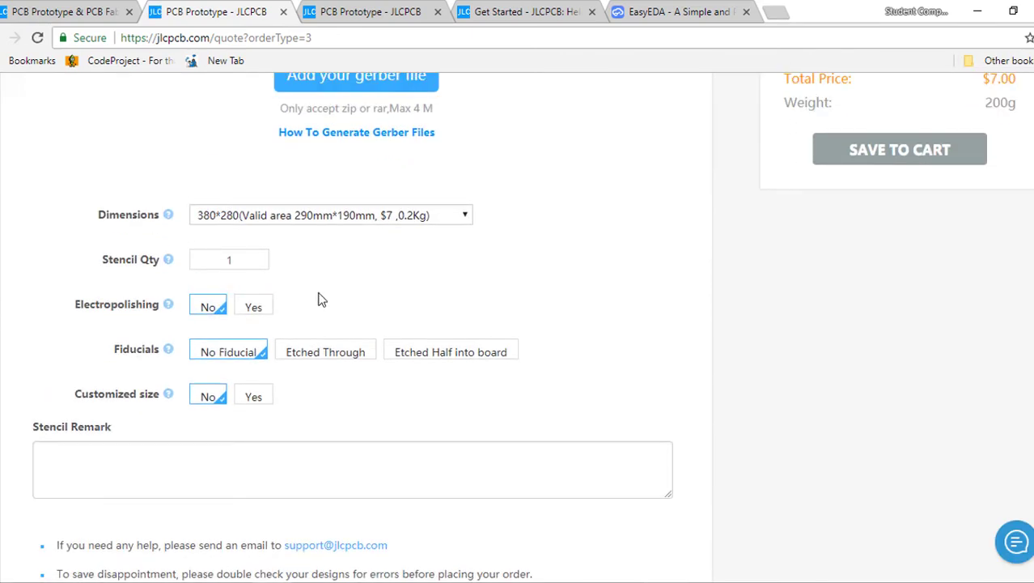
scroll(320, 300, "up", 1)
scroll(319, 300, "up", 3)
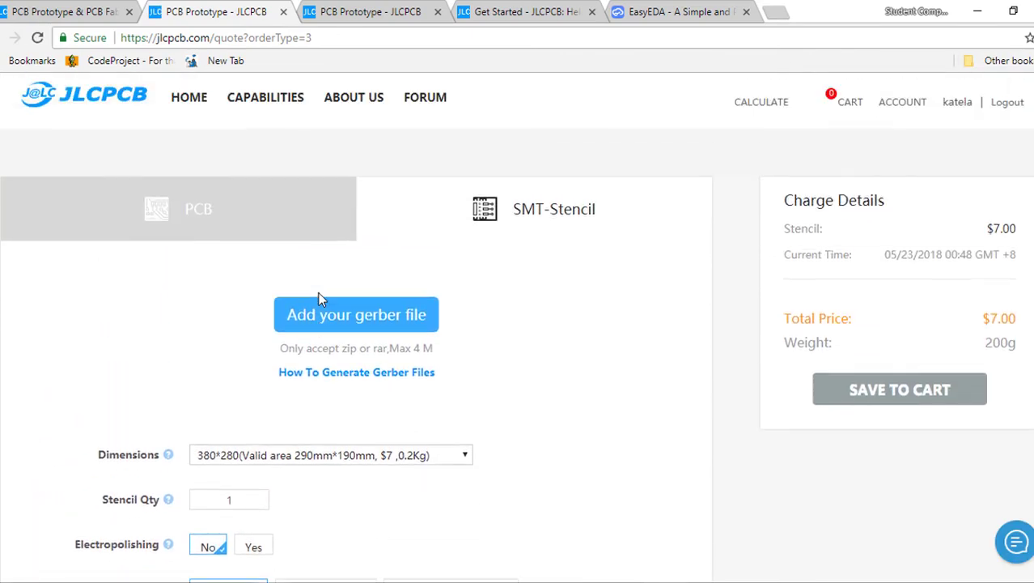
Return to the PCB quote and review 10 pcs, green, 1.6 mm at $2.00
left_click(214, 225)
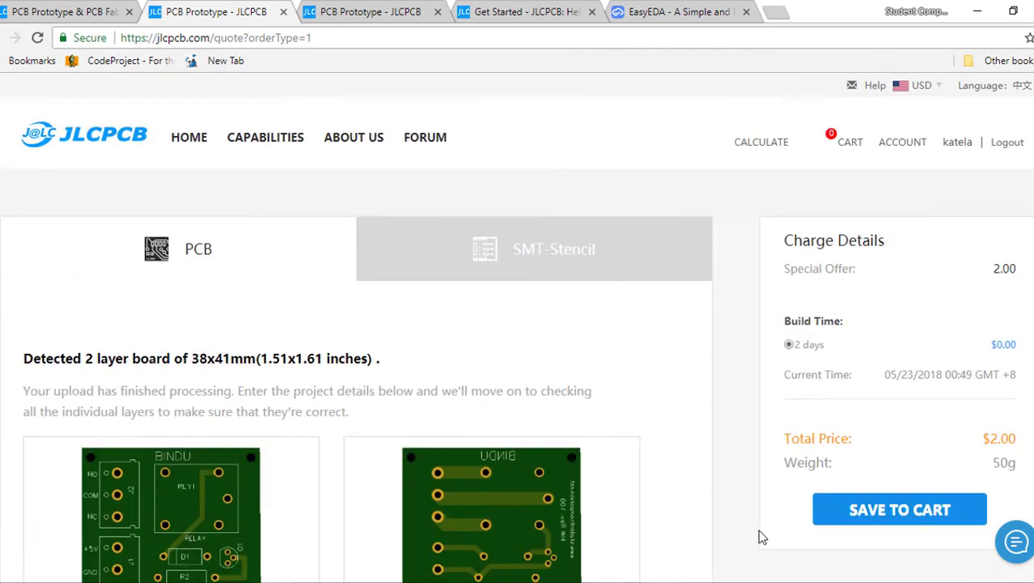
scroll(758, 529, "down", 1)
scroll(758, 529, "down", 5)
scroll(737, 526, "down", 4)
scroll(369, 392, "up", 1)
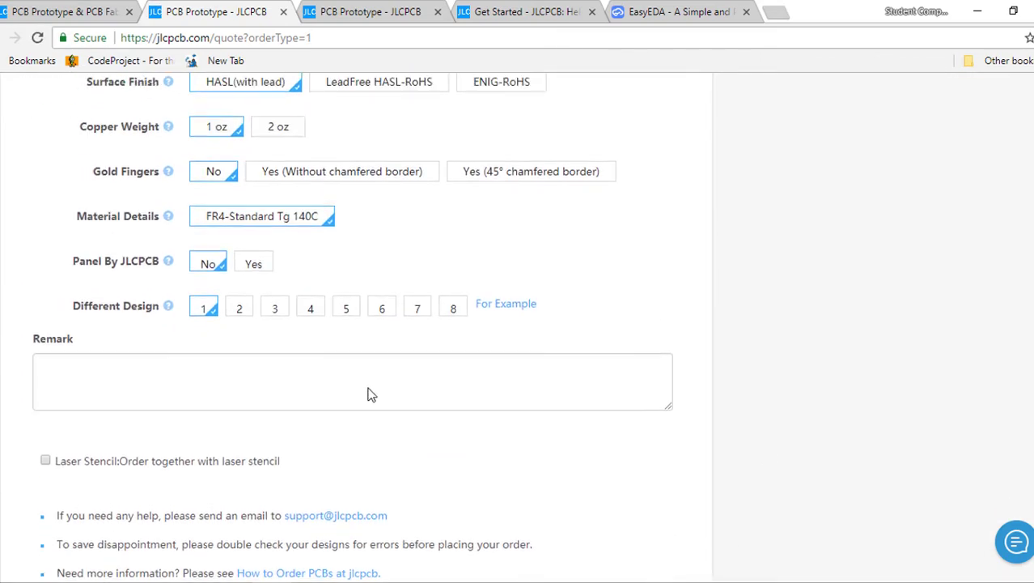
scroll(386, 386, "up", 2)
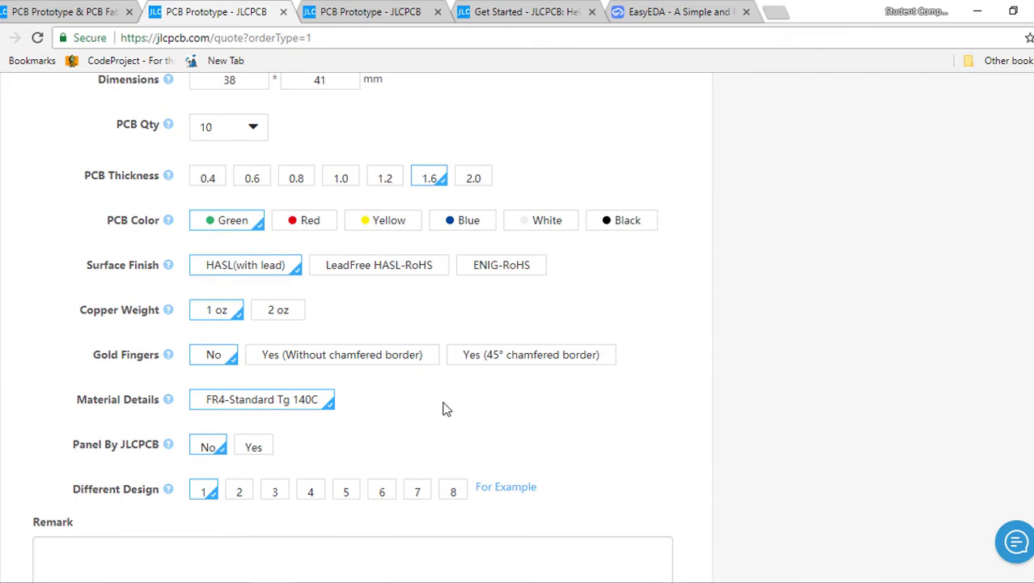
scroll(444, 408, "up", 5)
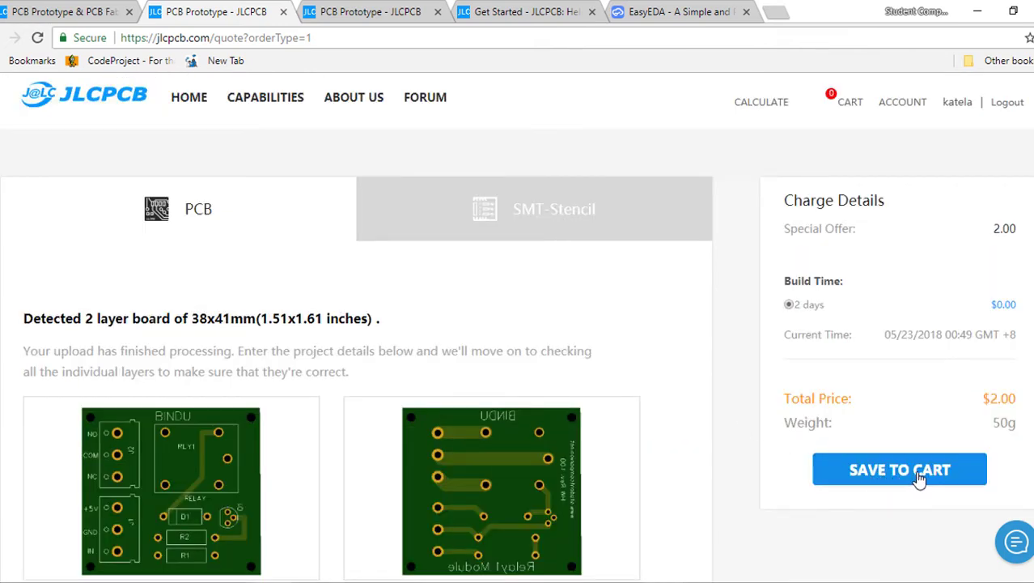
Save the quoted relay boards to the cart and try adding a new item
left_click(920, 478)
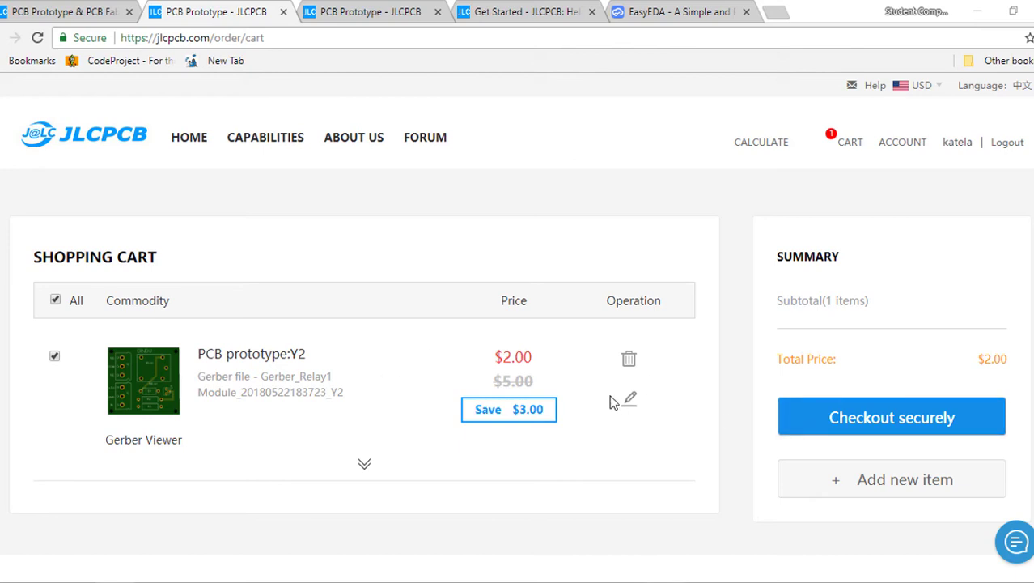
left_click(902, 488)
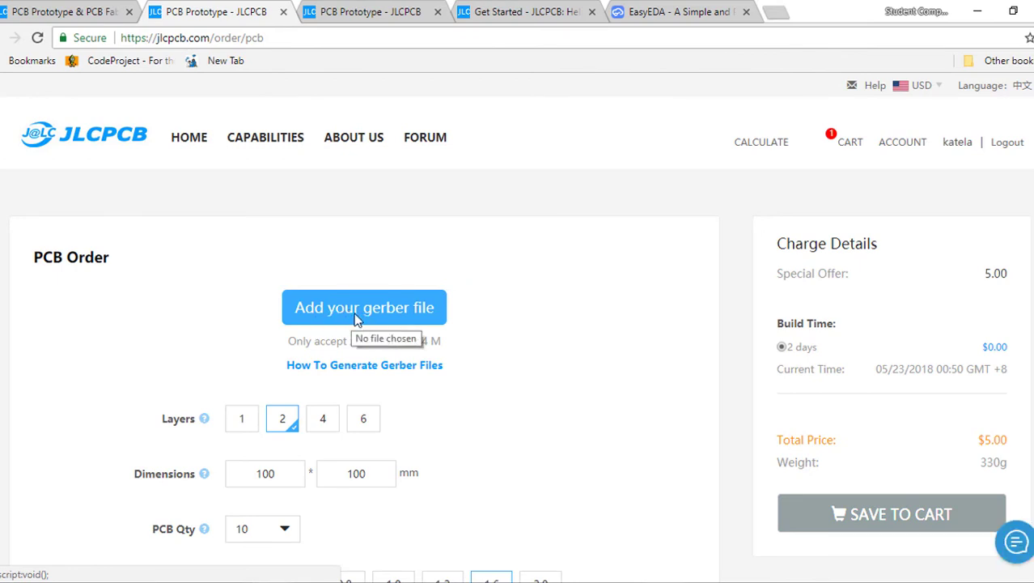
scroll(407, 375, "down", 3)
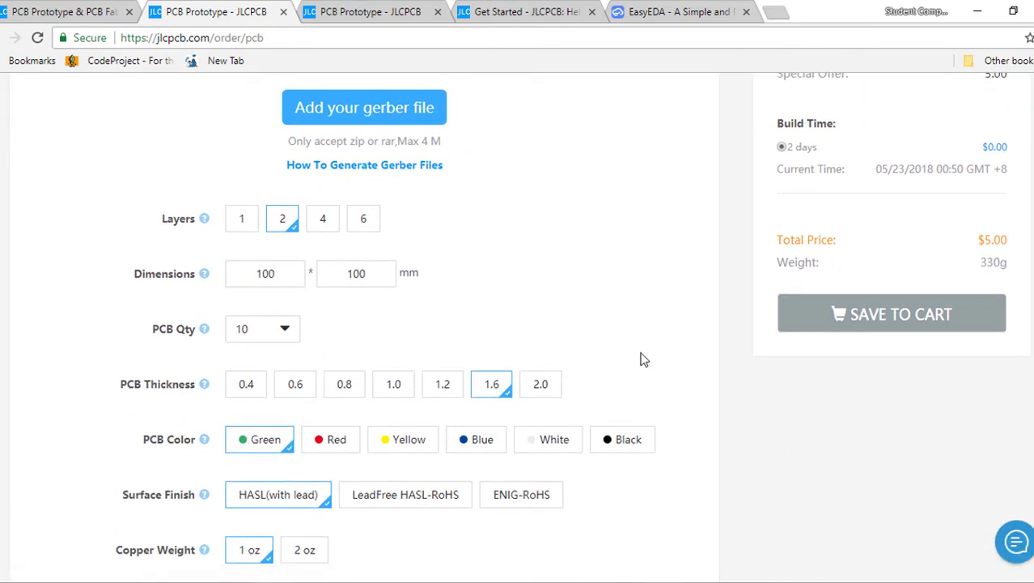
scroll(921, 312, "down", 1)
left_click(923, 304)
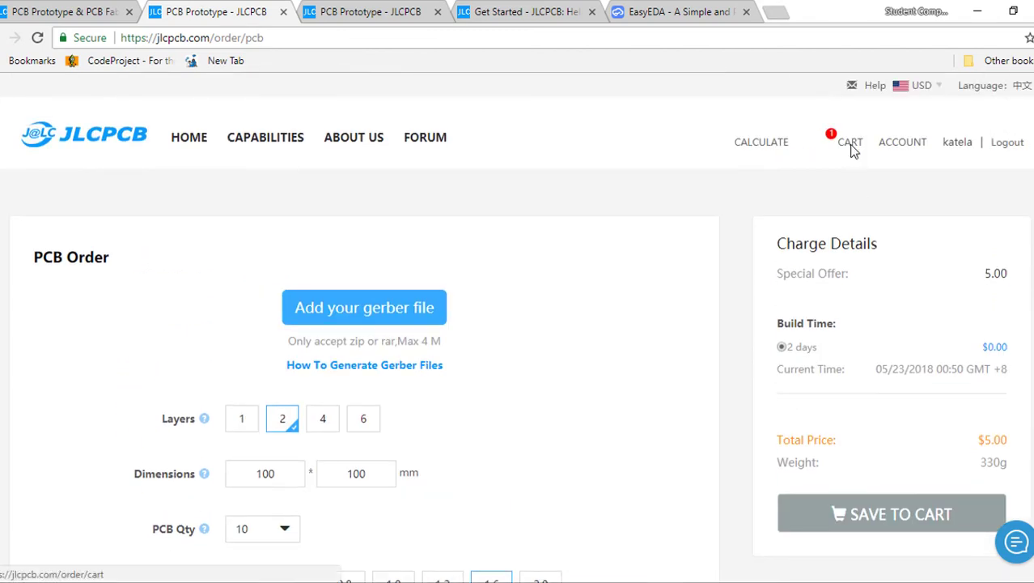
Go to the shopping cart showing the $2.00 PCB prototype
left_click(850, 144)
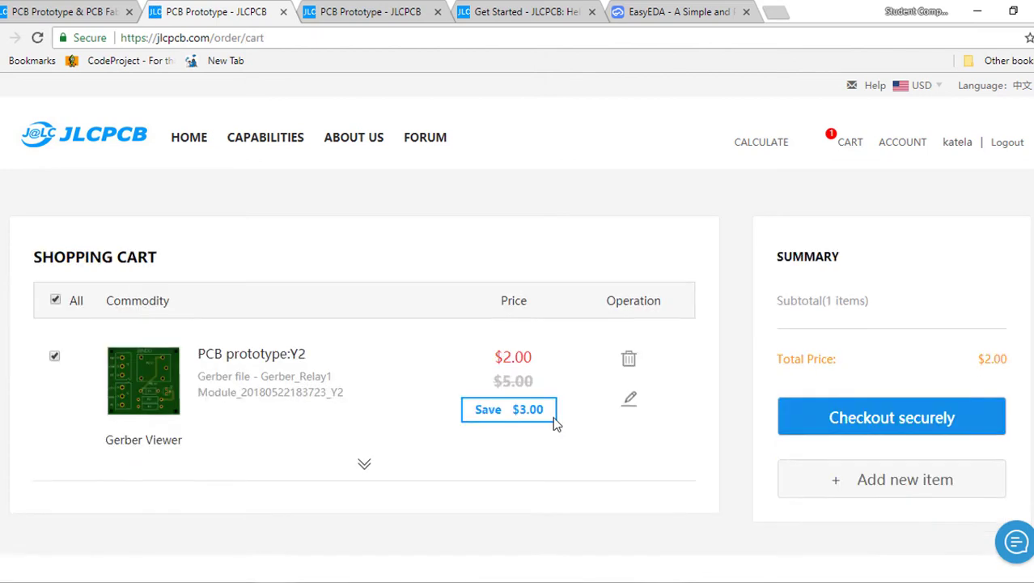
scroll(733, 409, "down", 1)
scroll(733, 409, "down", 1)
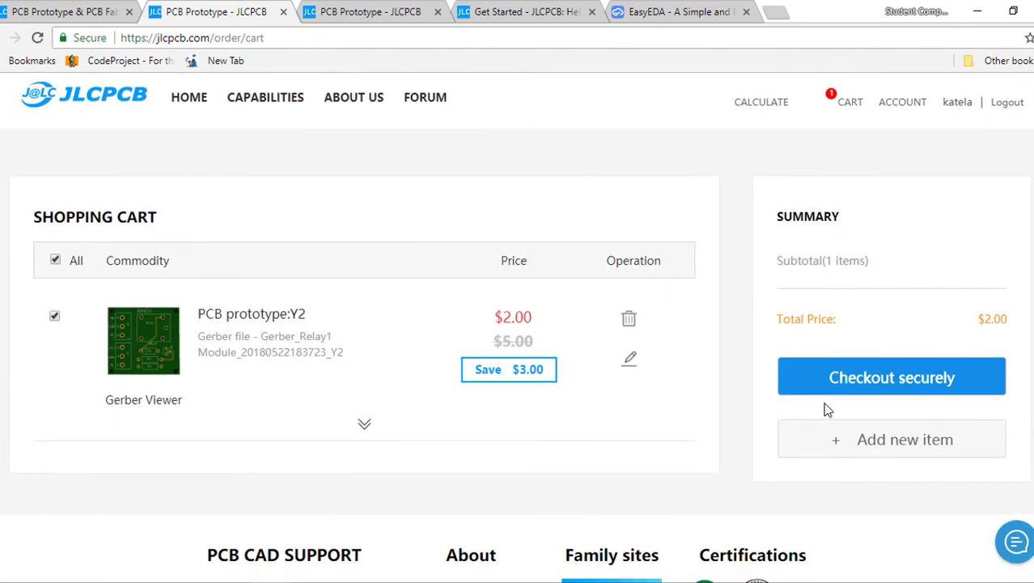
Proceed to checkout, then cancel a new shipping address form to keep the saved address
left_click(920, 388)
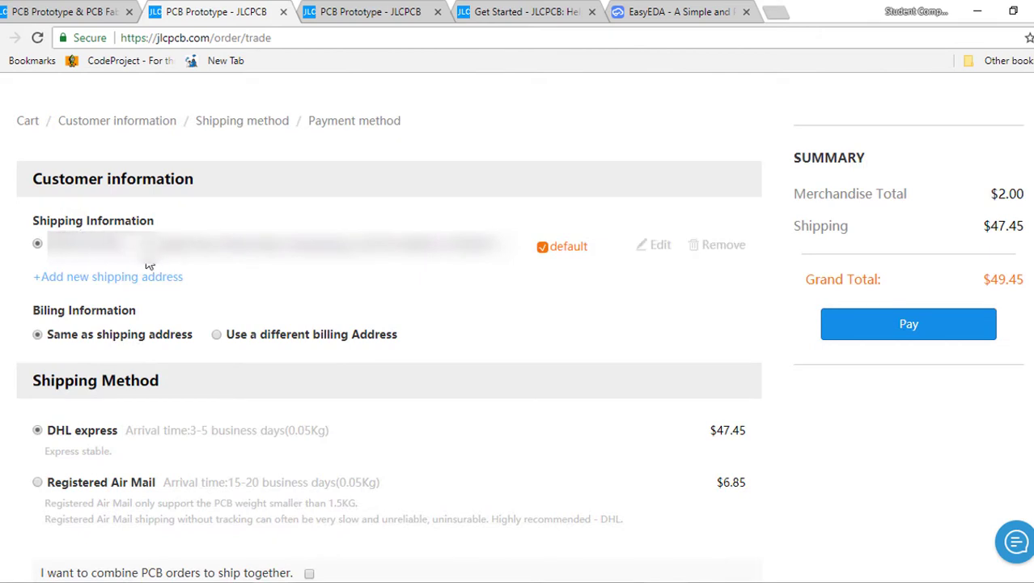
left_click(73, 278)
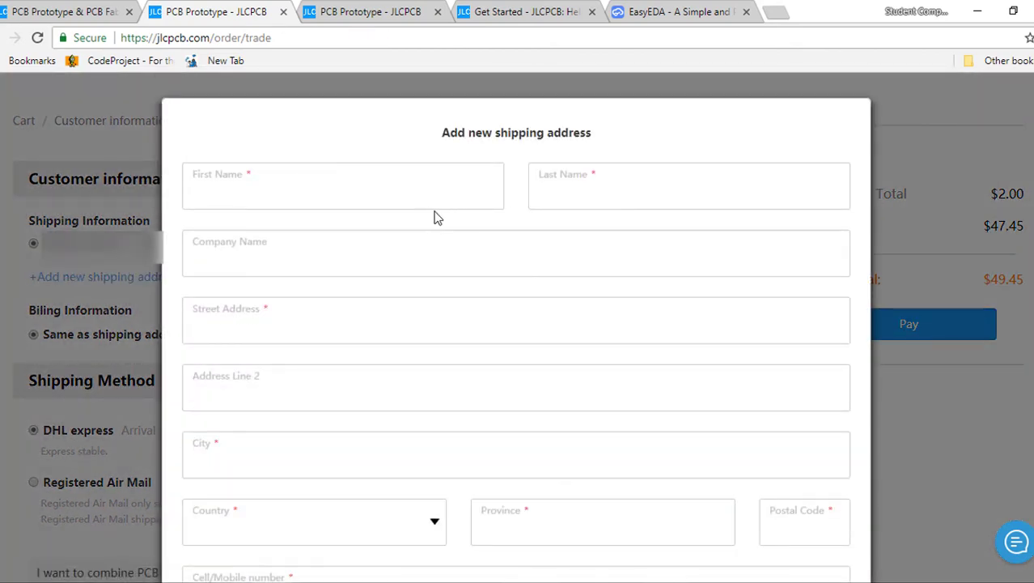
left_click(321, 259)
scroll(321, 259, "down", 2)
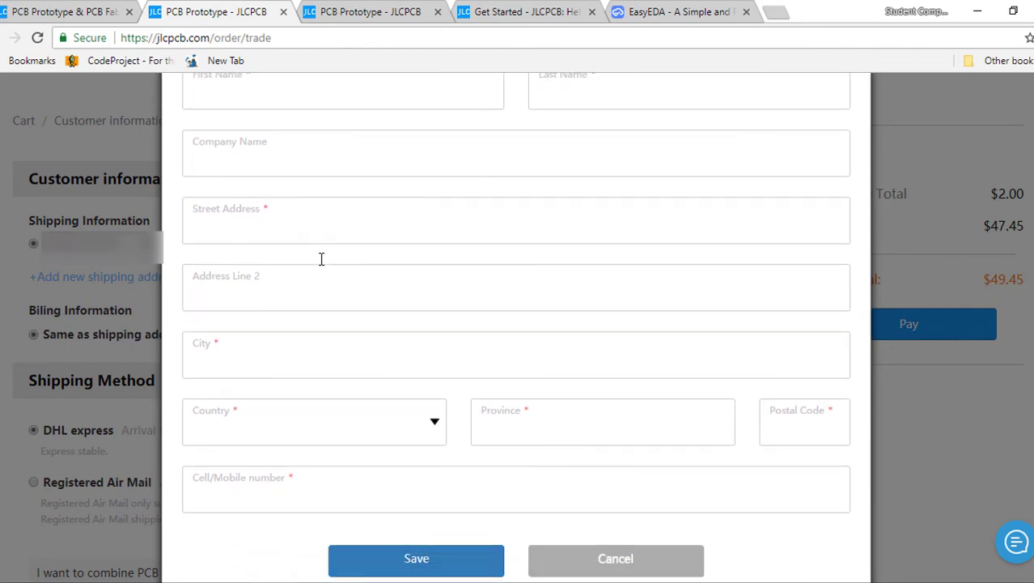
scroll(326, 296, "down", 1)
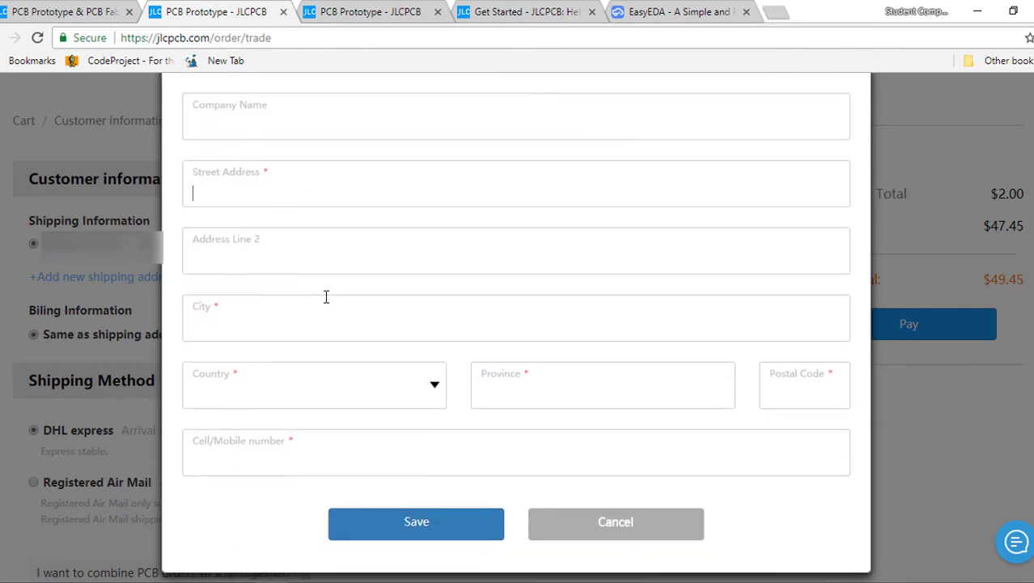
left_click(323, 303)
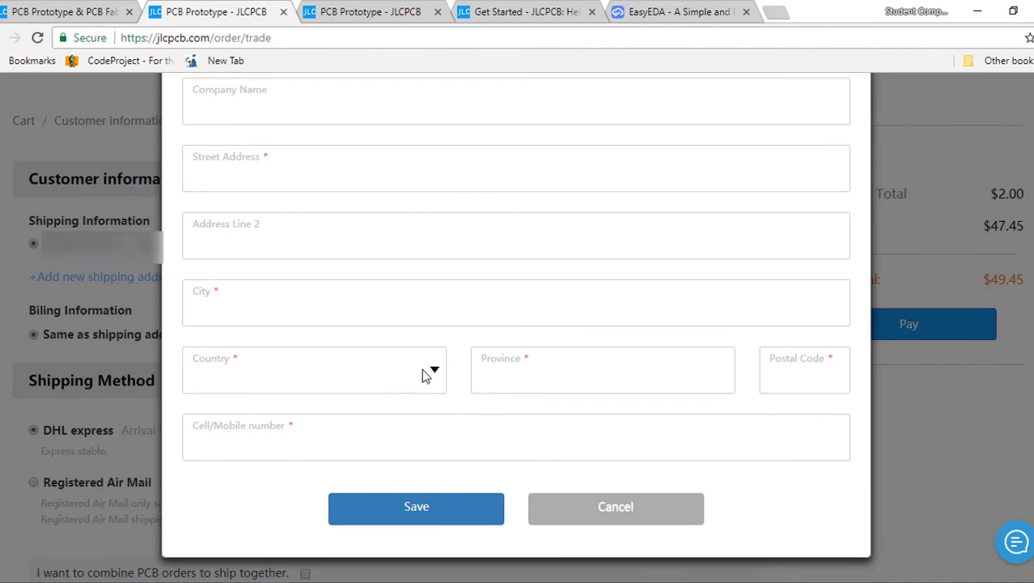
left_click(664, 508)
Try Registered Air Mail shipping, then switch back to DHL express
scroll(115, 340, "down", 2)
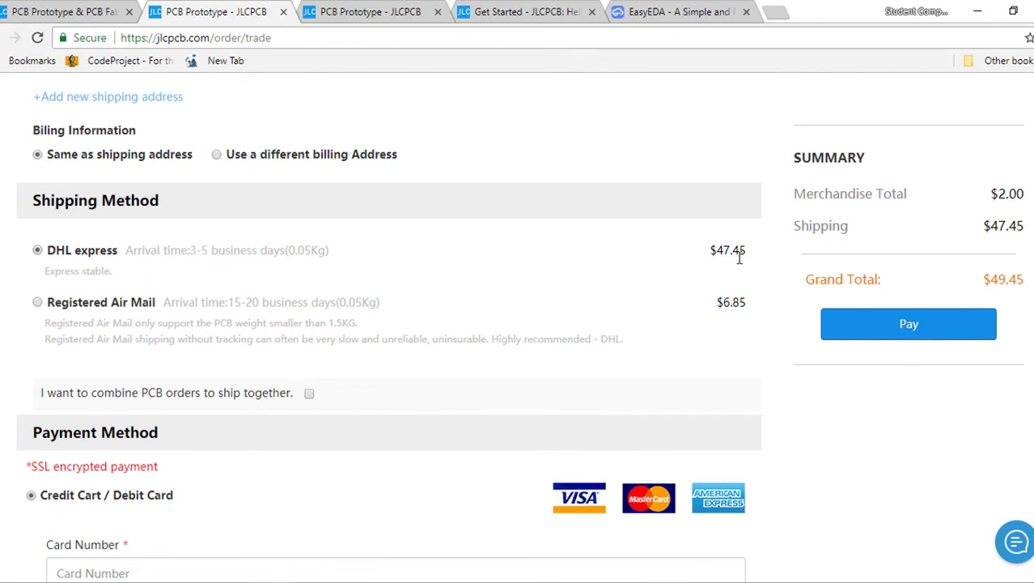
left_click(37, 303)
scroll(227, 301, "down", 1)
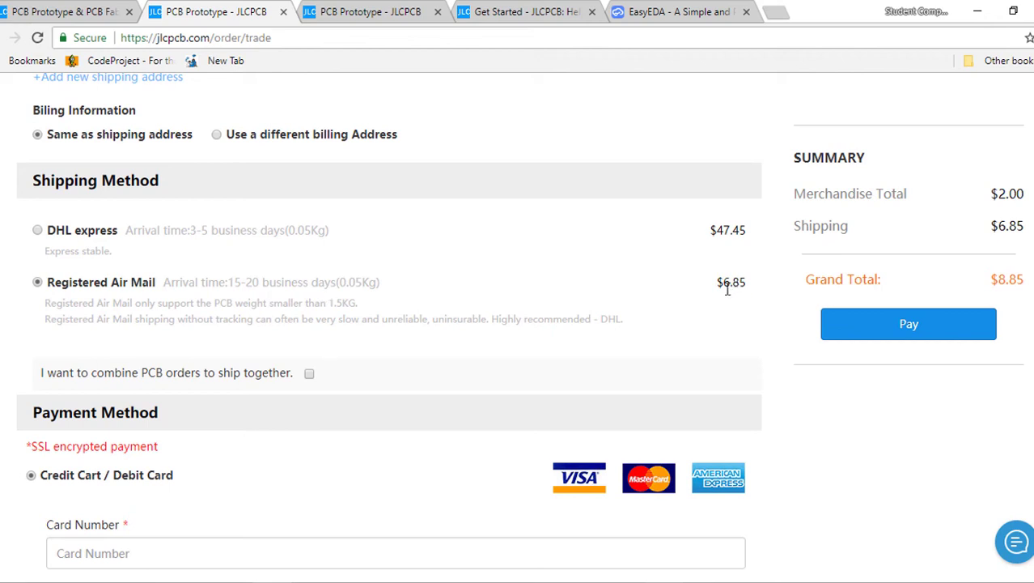
scroll(44, 198, "down", 1)
left_click(39, 191)
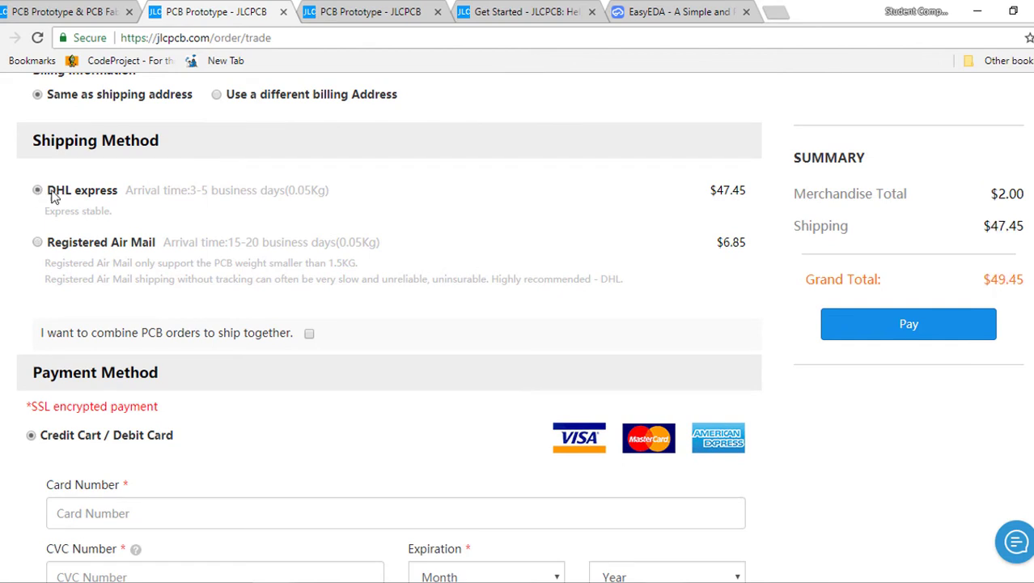
Choose PayPal instead of credit or debit card as the payment method
scroll(217, 245, "down", 2)
scroll(217, 245, "down", 3)
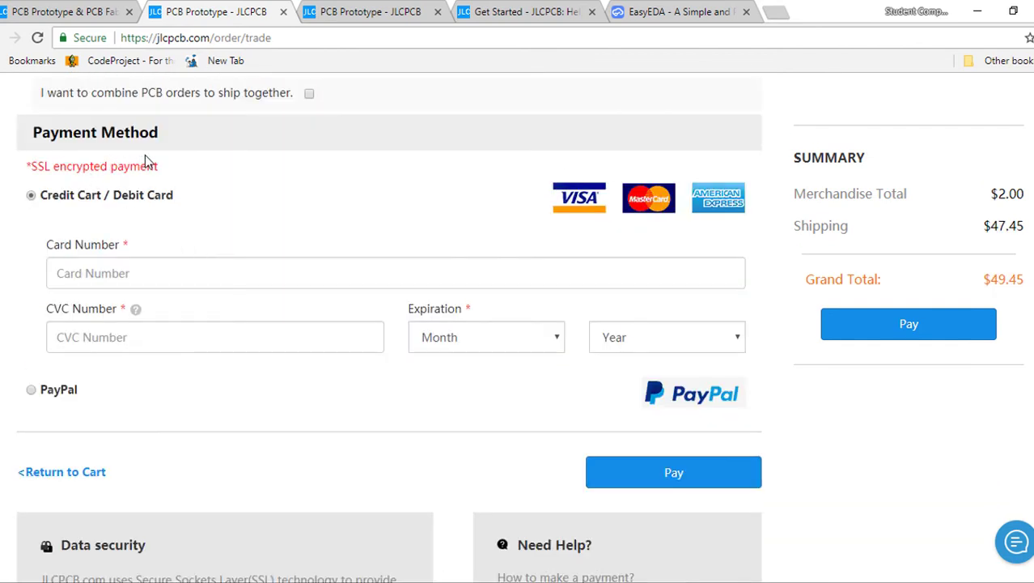
scroll(194, 169, "down", 1)
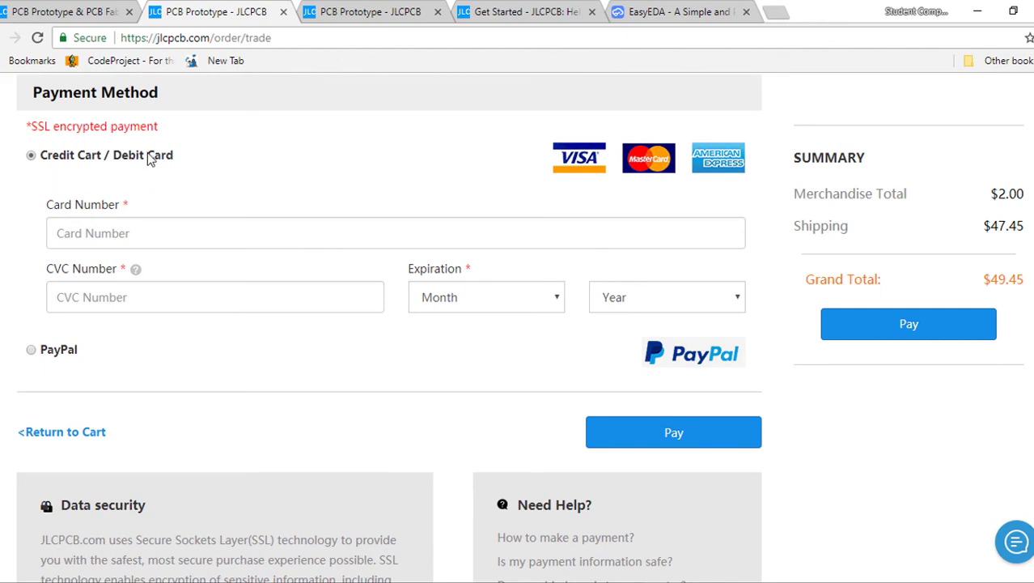
left_click(151, 234)
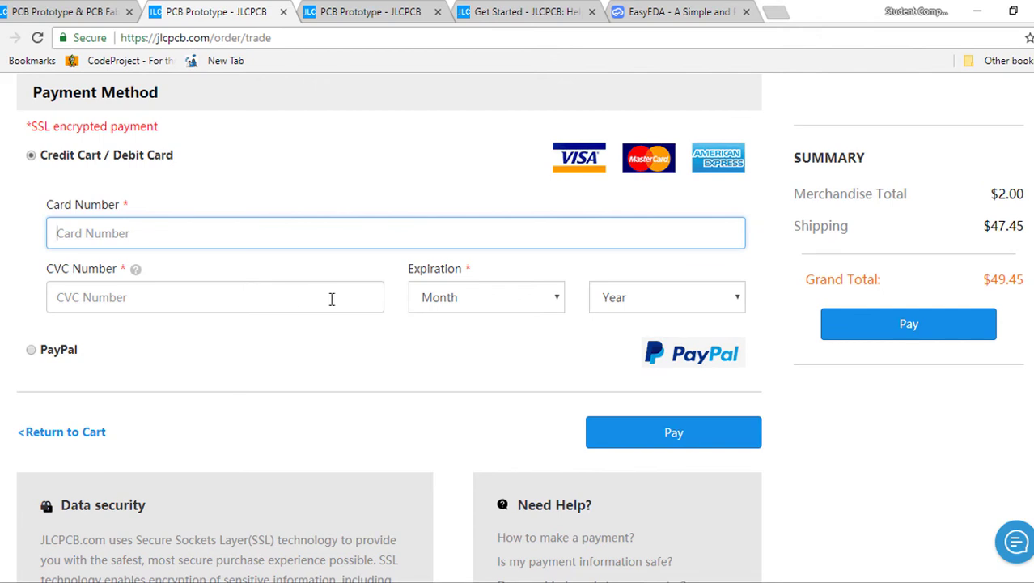
scroll(331, 299, "down", 2)
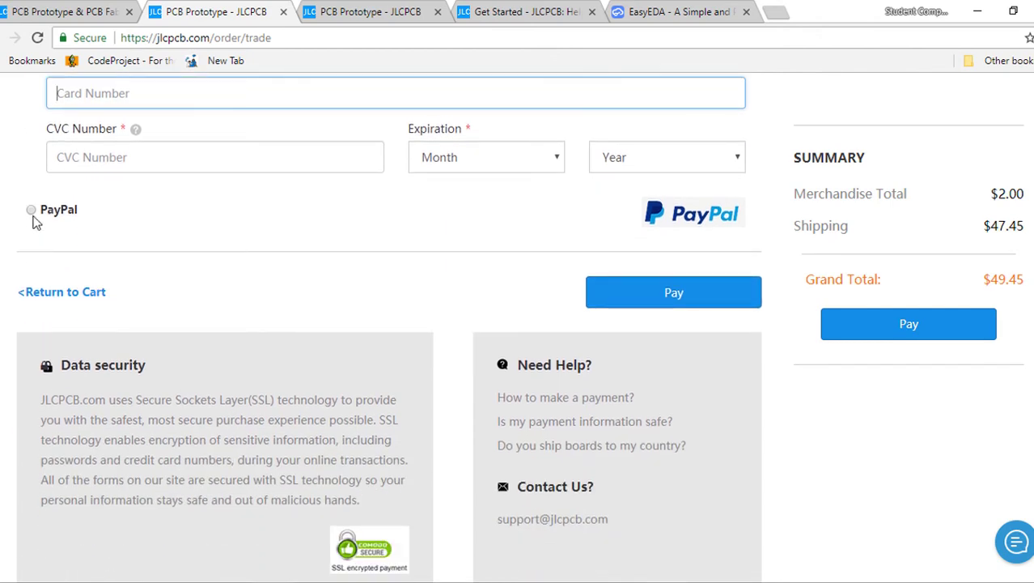
left_click(32, 212)
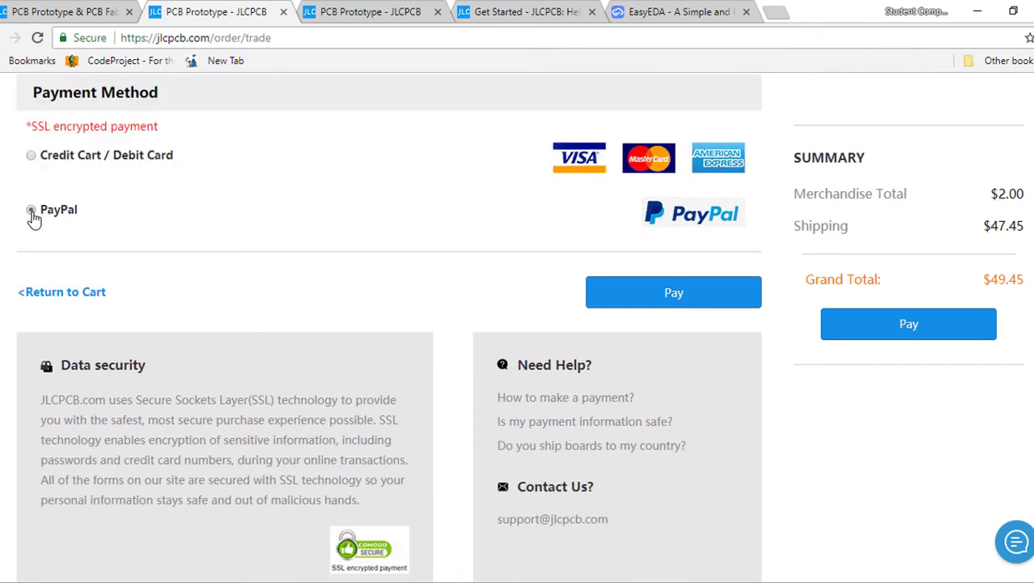
scroll(32, 218, "up", 4)
Pay the $49.45 order, bringing up the PayPal checkout review
left_click(921, 332)
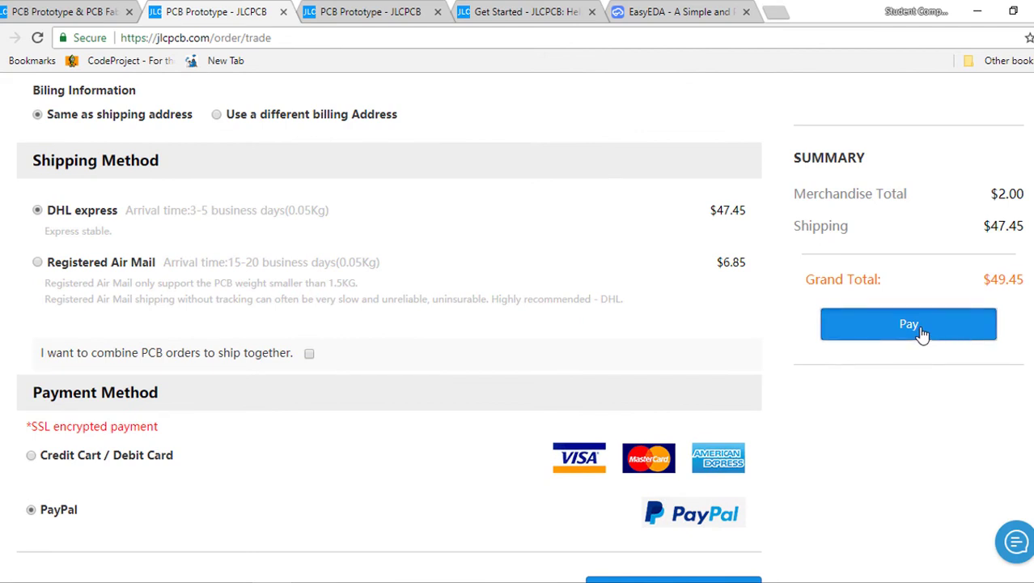